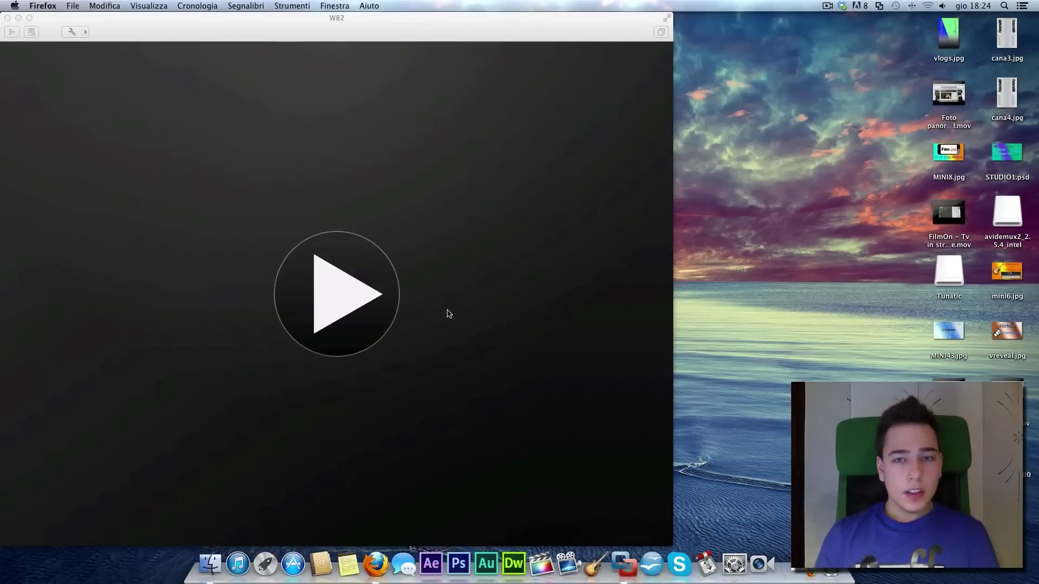
Bring VMware Fusion forward, move the W82 window aside, and start a new machine via Archivio > Nuova...
click(624, 552)
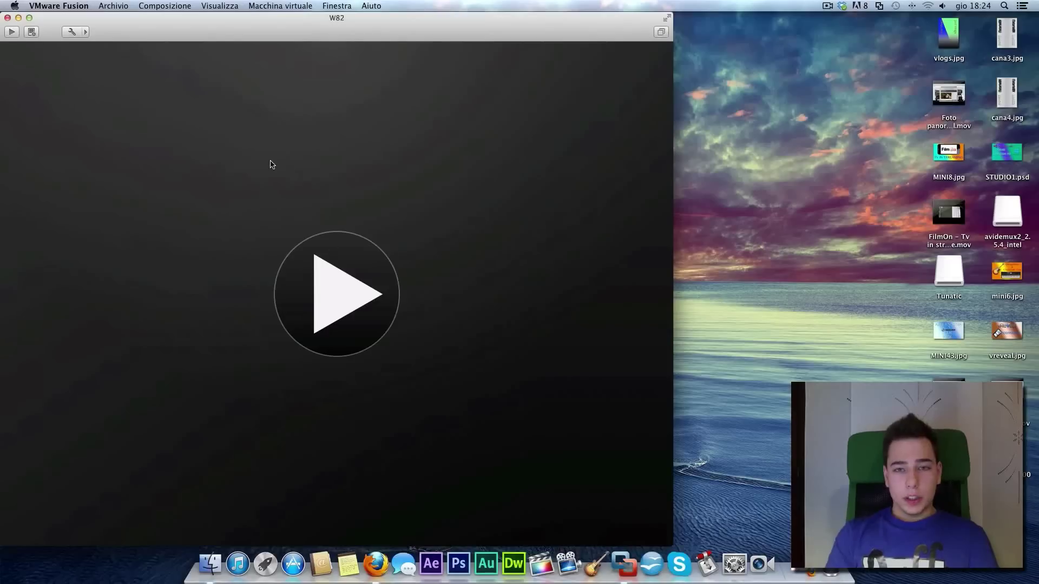
drag(343, 27, 521, 15)
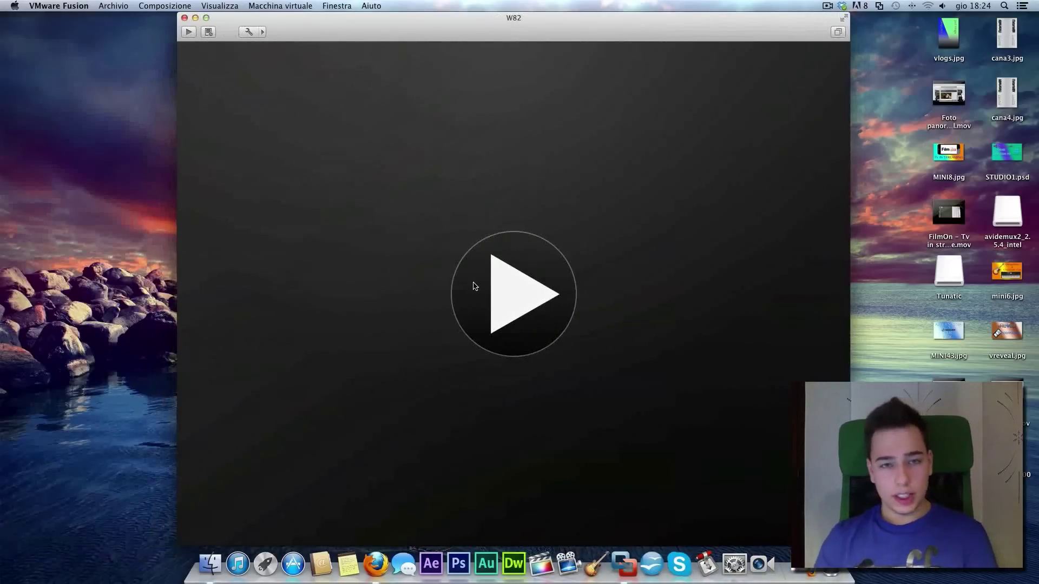
click(113, 4)
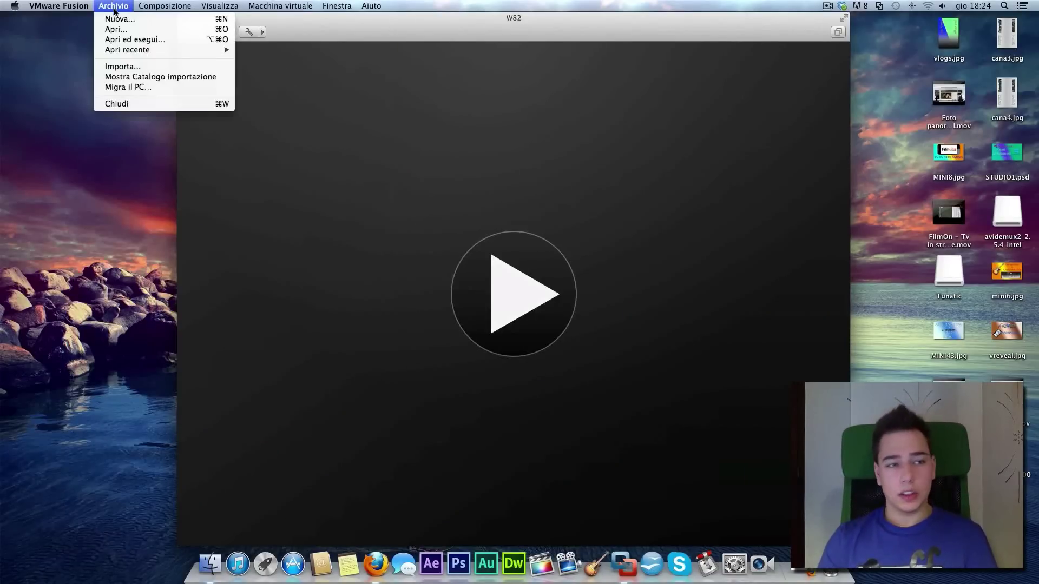
click(116, 20)
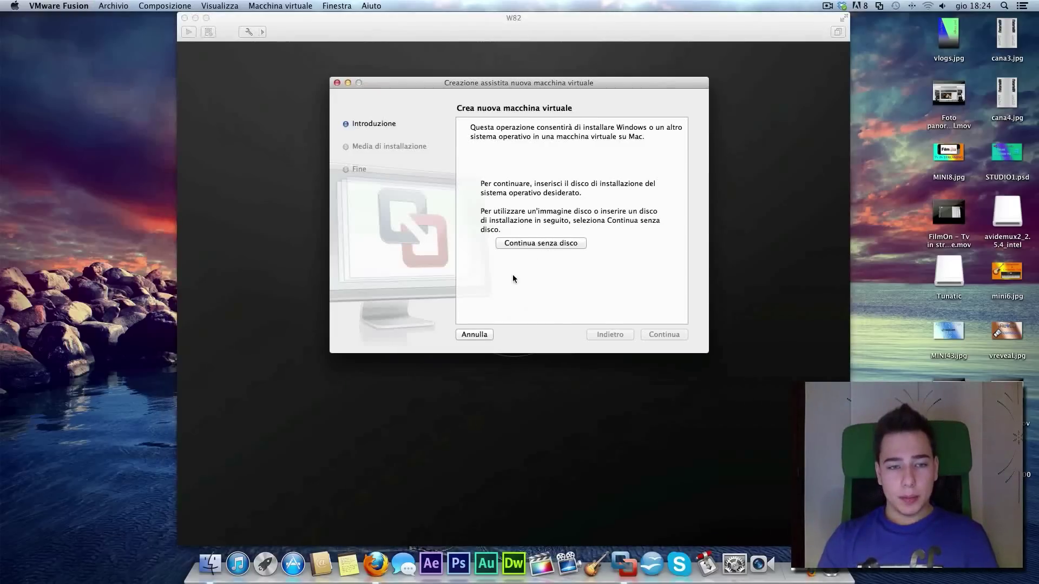
Create a custom virtual machine without a disc, choosing Windows XP Professional as the version
click(538, 243)
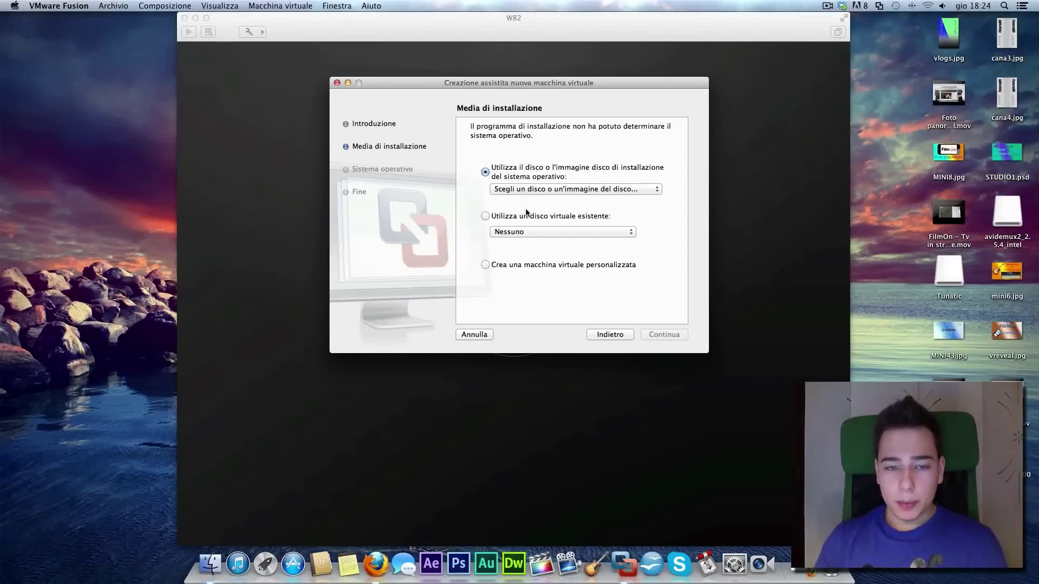
click(486, 266)
click(674, 337)
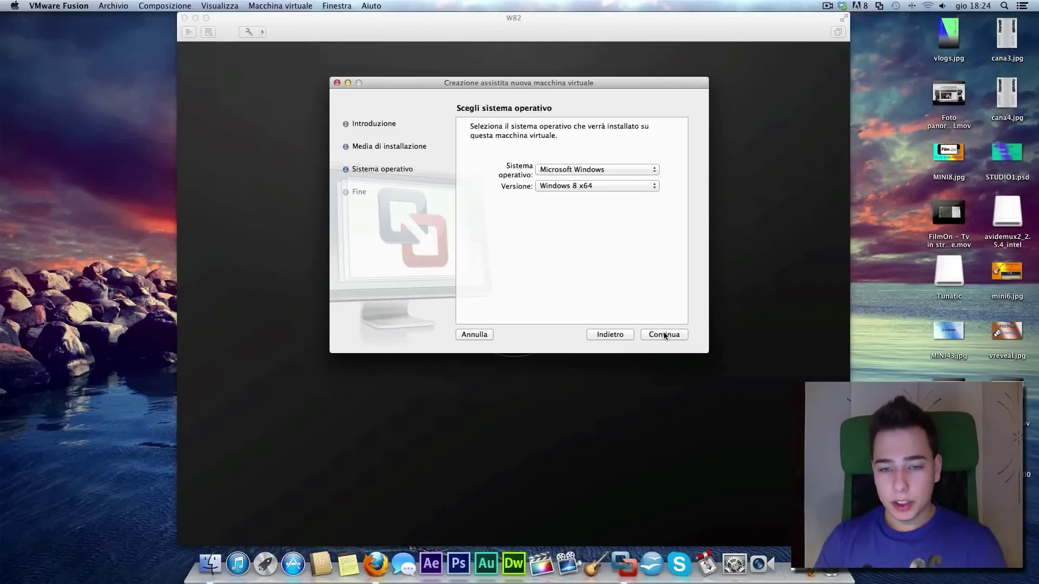
click(565, 187)
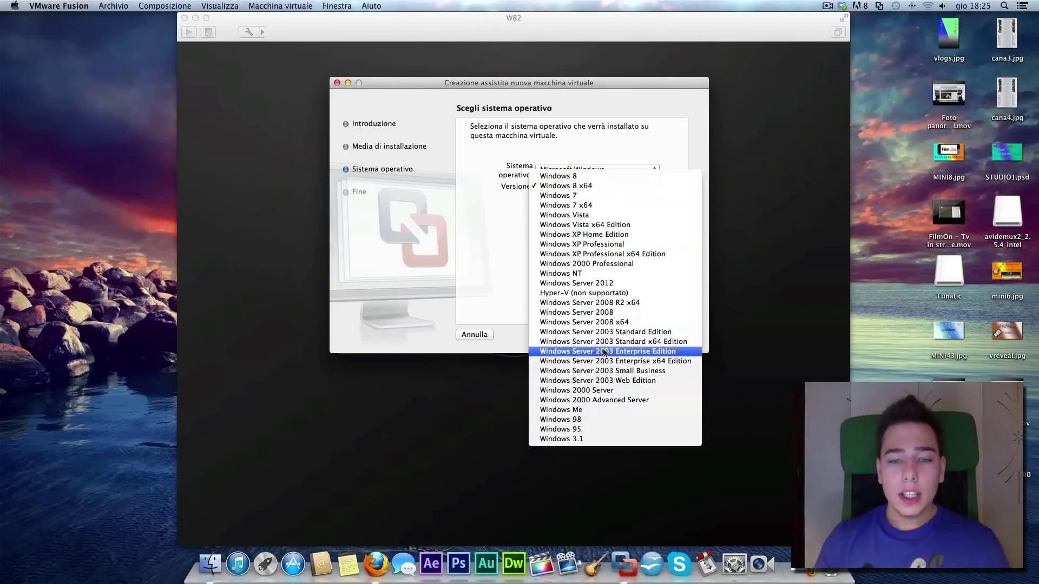
click(608, 248)
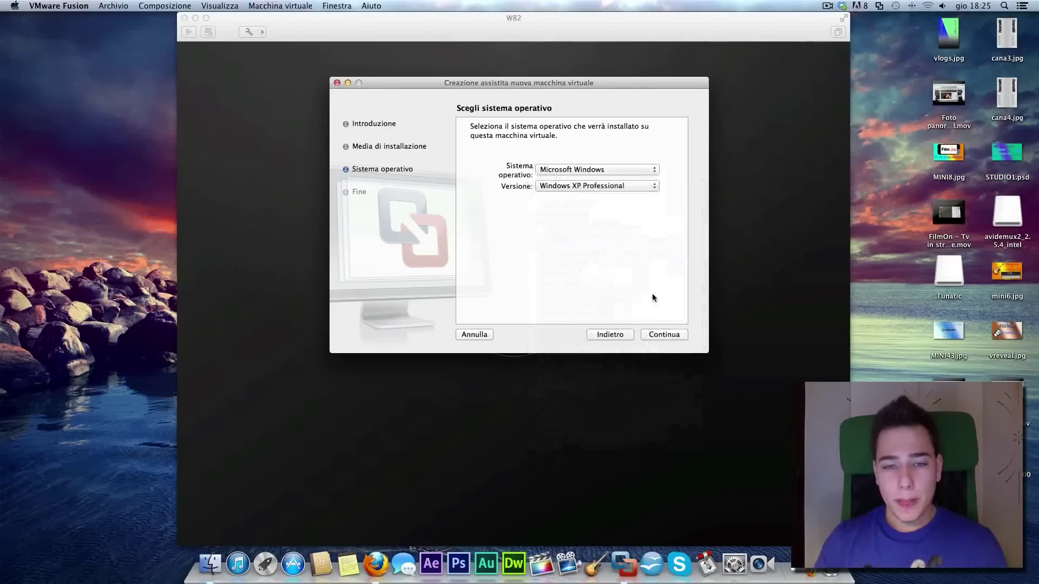
click(663, 335)
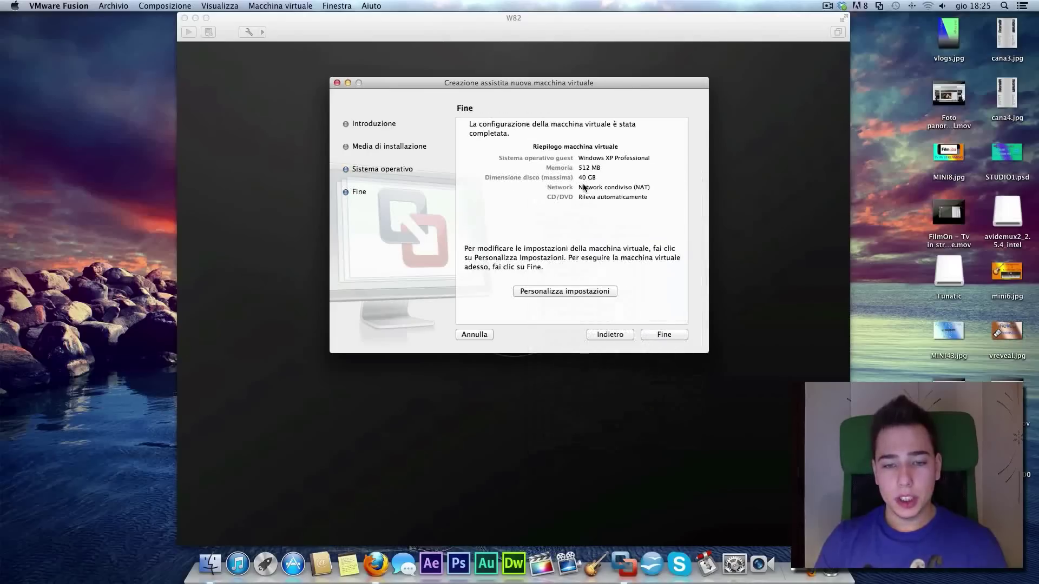
Save the machine as Windows XP Professional and set its memory to 2000 MB
click(535, 291)
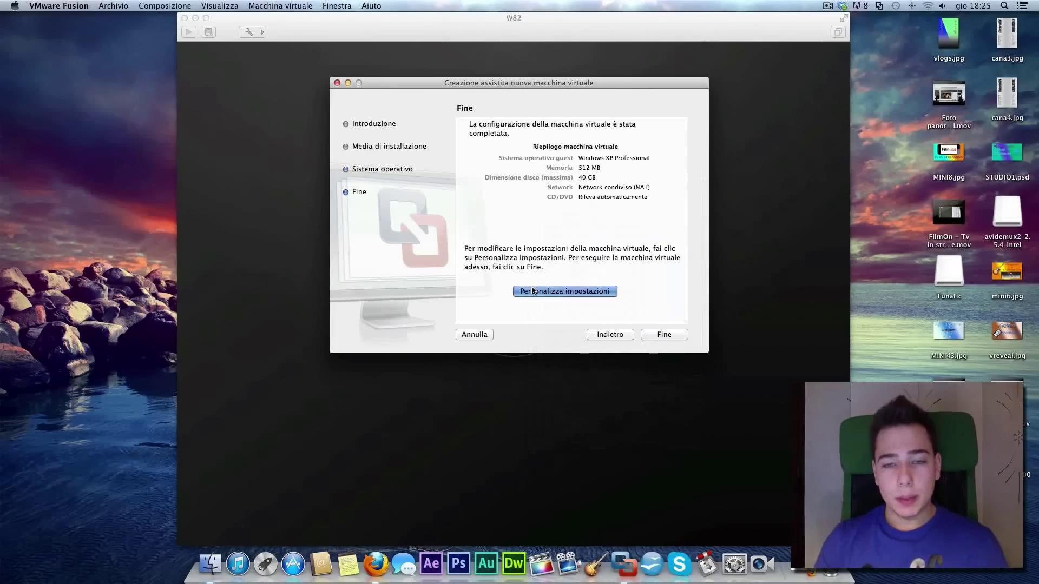
click(588, 151)
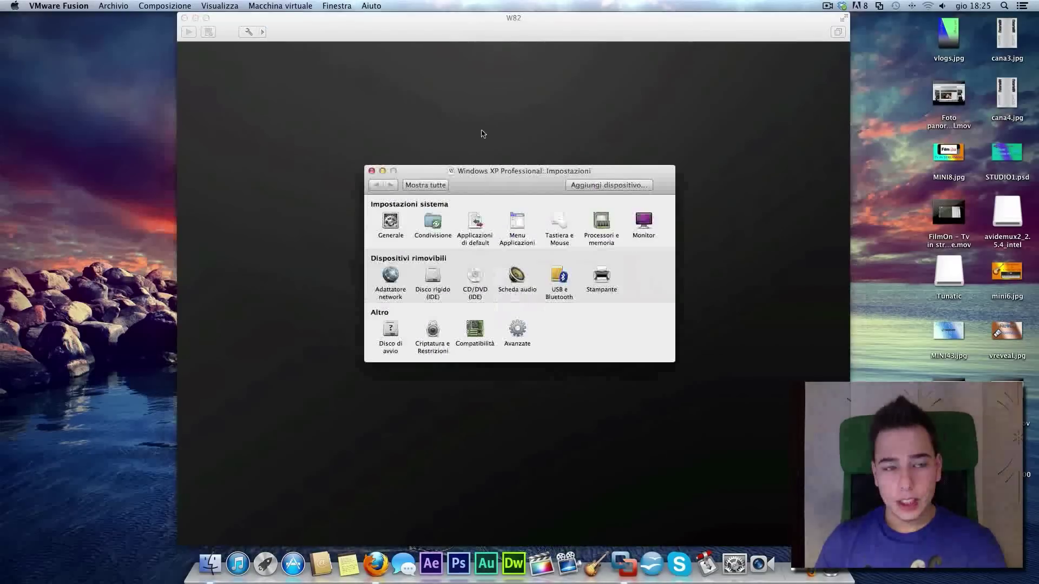
click(593, 228)
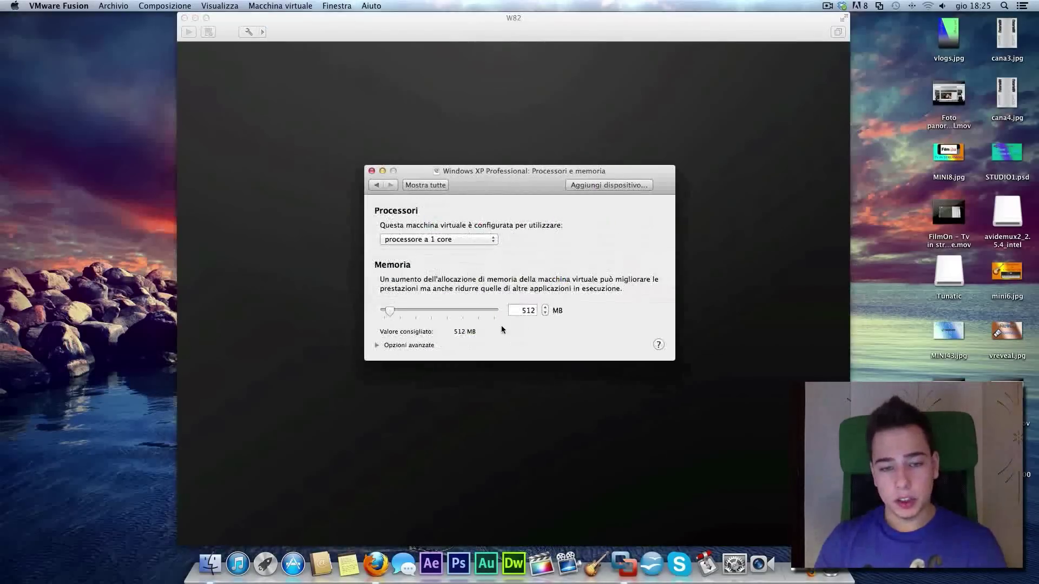
double_click(523, 311)
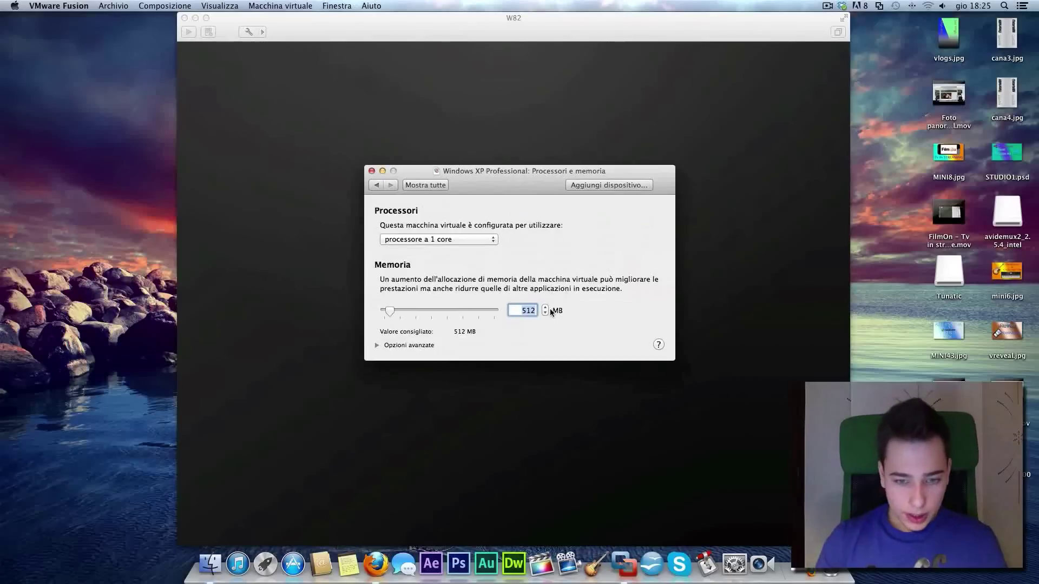
text(2000)
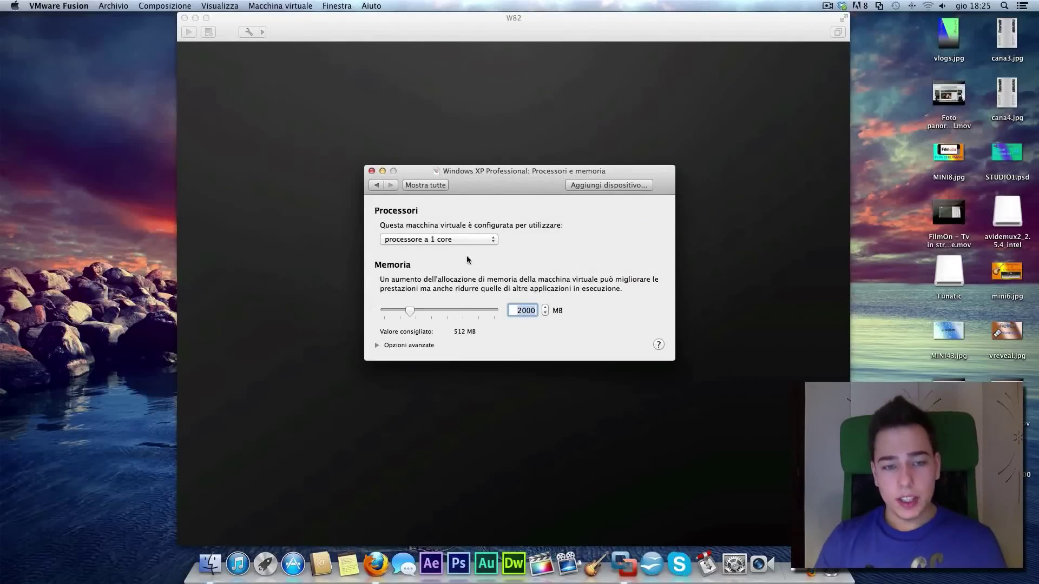
Check the display settings with 3D acceleration, then close the virtual machine settings
click(577, 185)
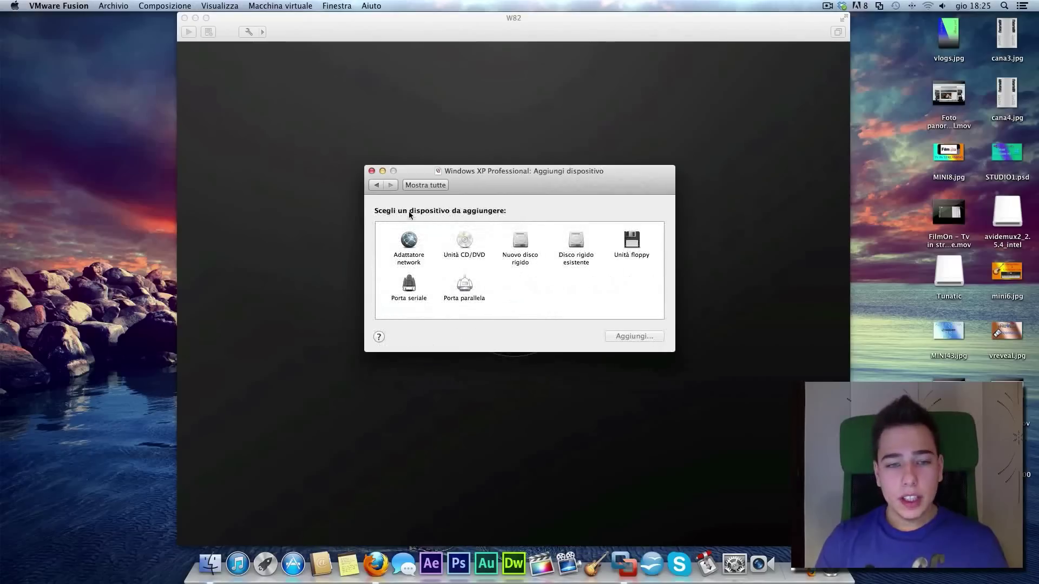
click(376, 185)
click(376, 186)
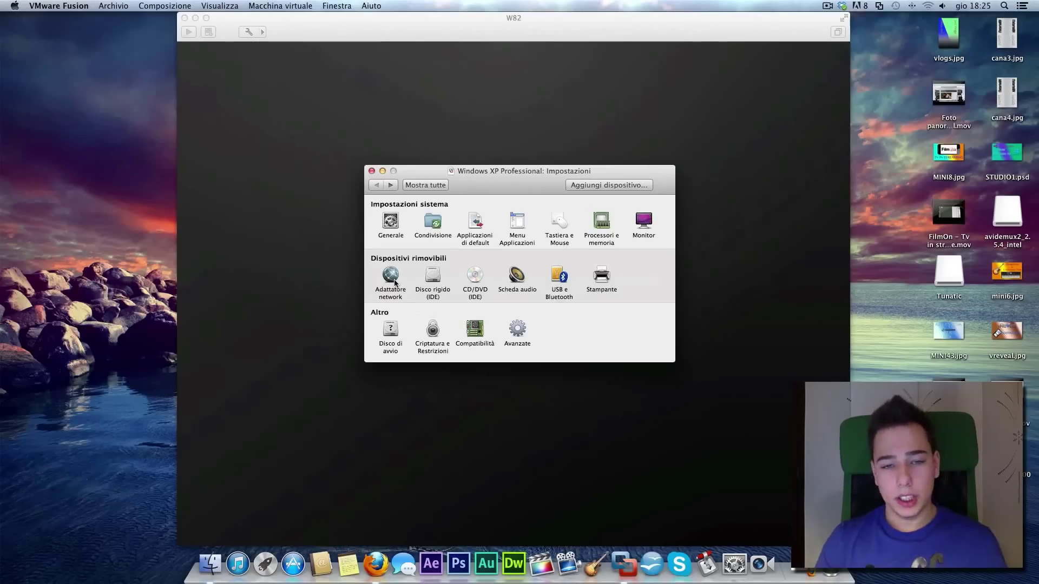
click(648, 222)
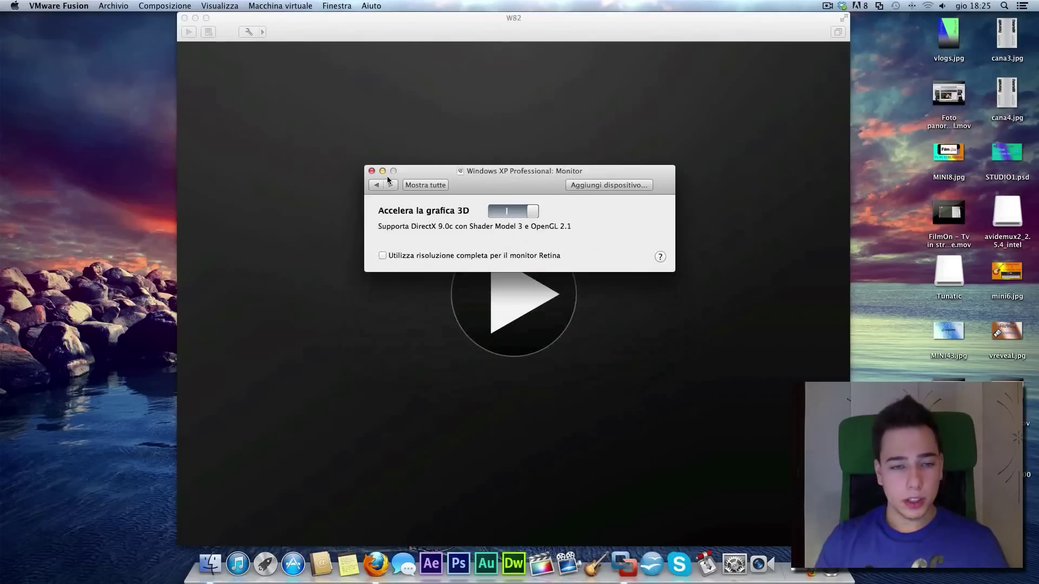
click(371, 171)
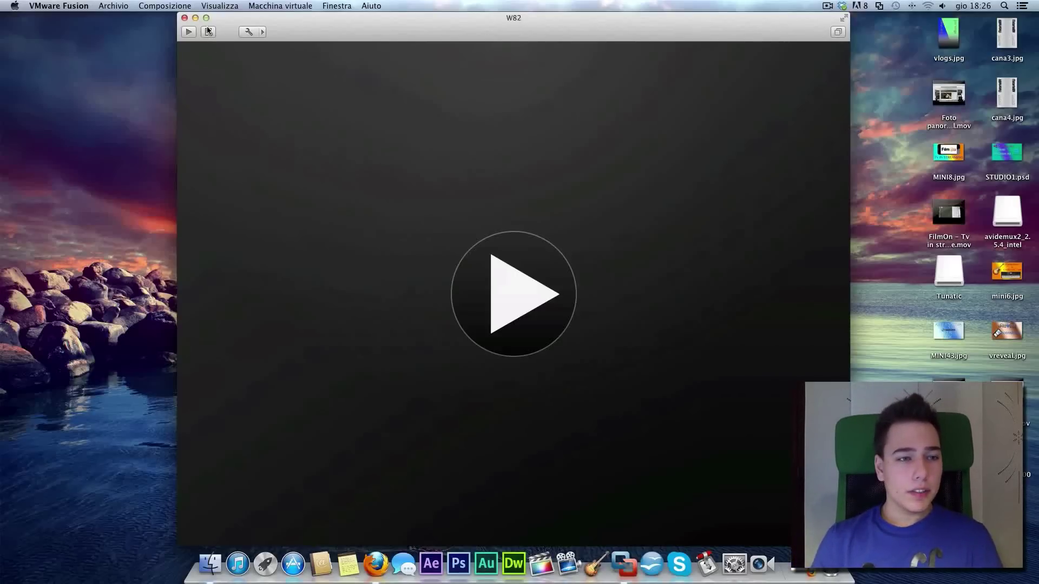
Open the recent Windows XP Professional machine from Archivio > Apri recente and power it on
click(259, 6)
mouse_move(228, 4)
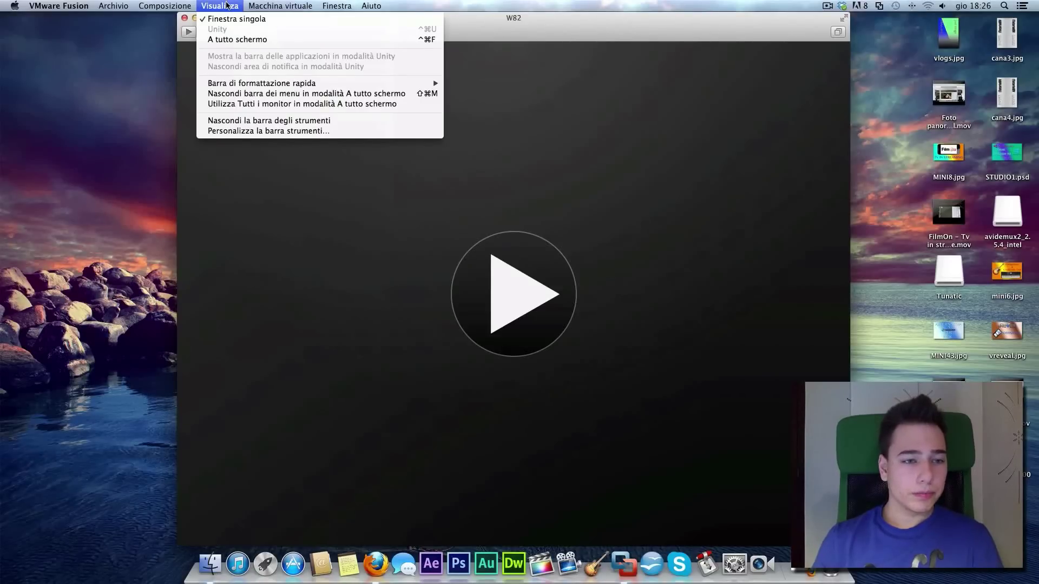
mouse_move(126, 6)
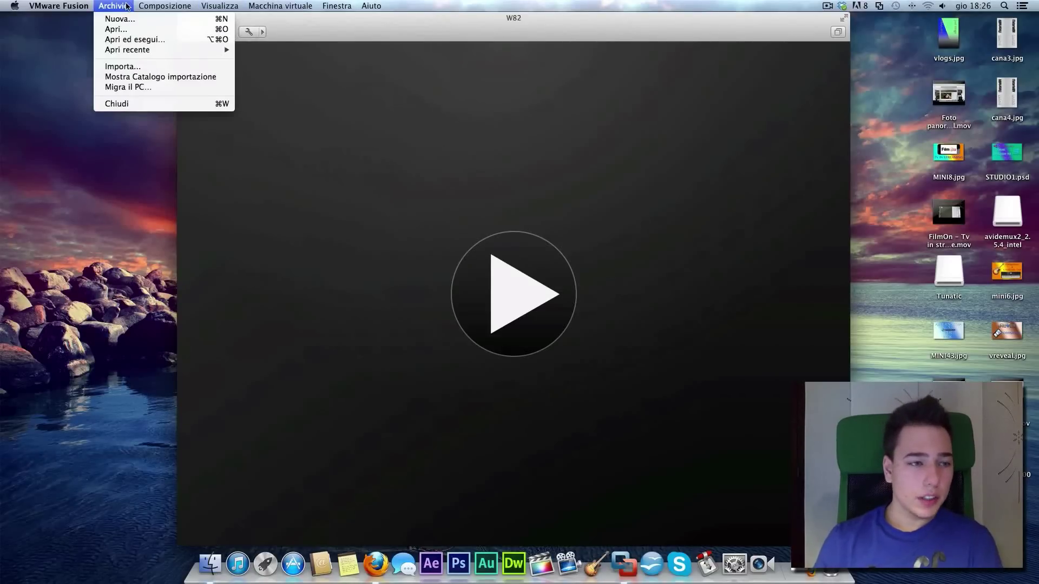
mouse_move(126, 51)
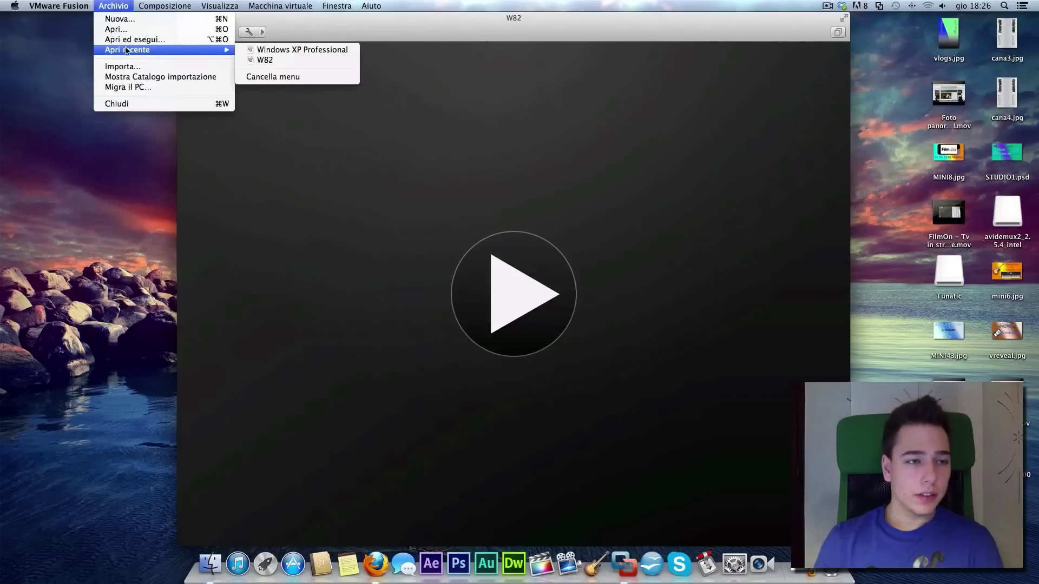
click(284, 50)
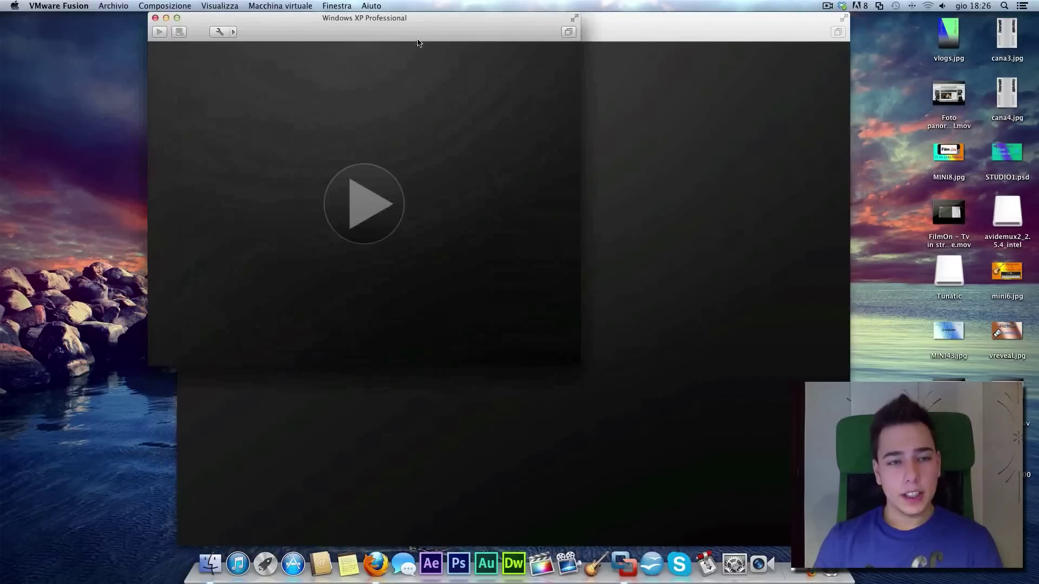
drag(387, 19, 575, 43)
click(547, 229)
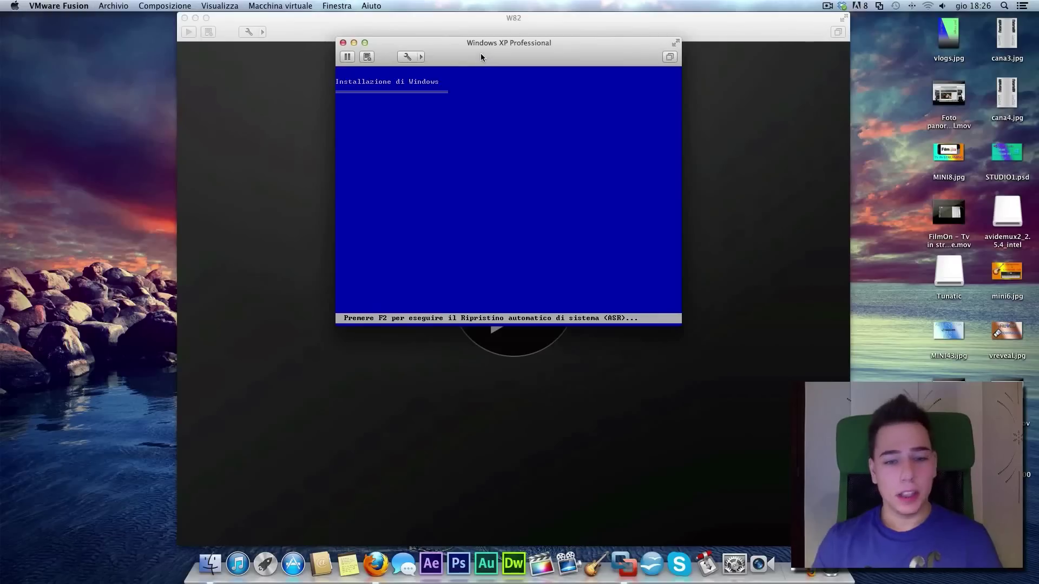
Reposition the VM window and wait until setup shows the install, repair or exit screen
drag(480, 53, 317, 24)
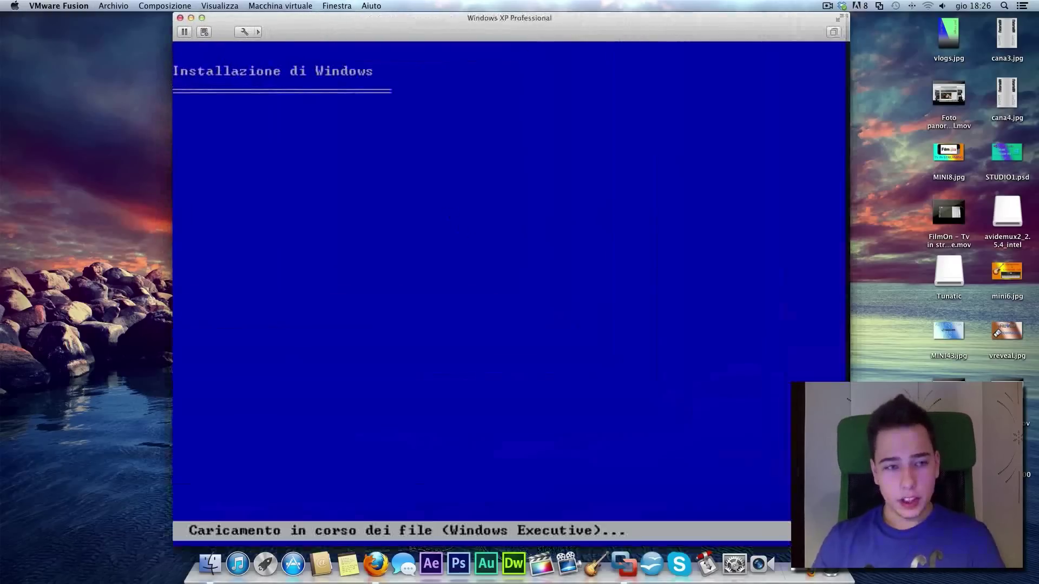
drag(508, 28, 571, 8)
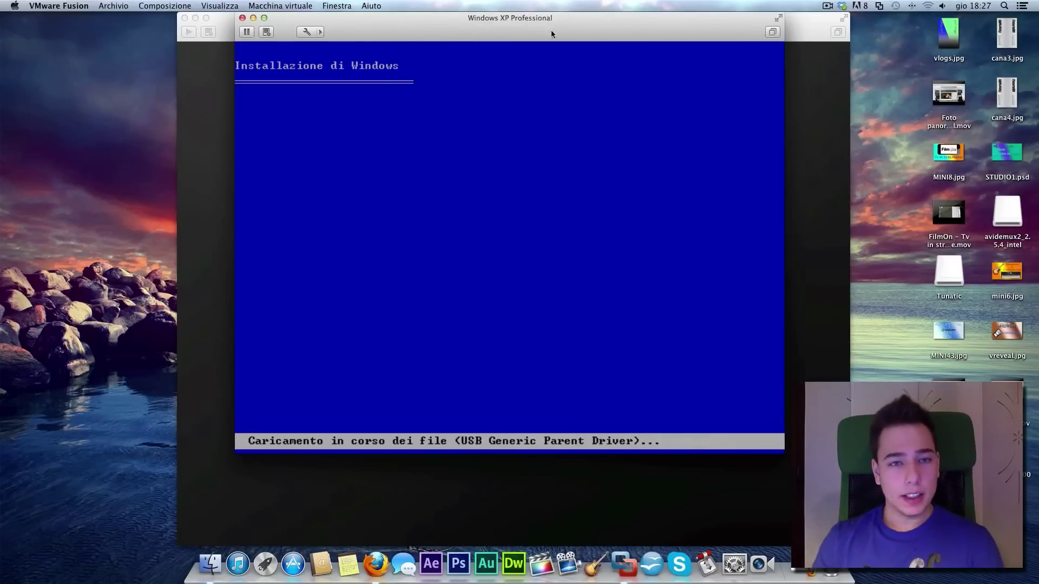
click(825, 6)
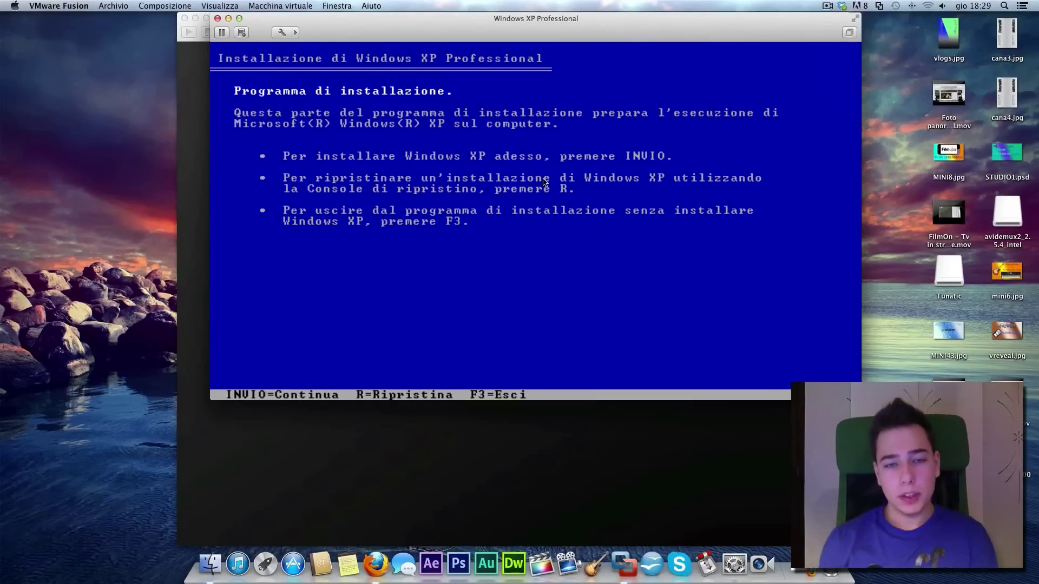
Start the Windows XP installation with Enter and accept the licence agreement with F8
click(496, 272)
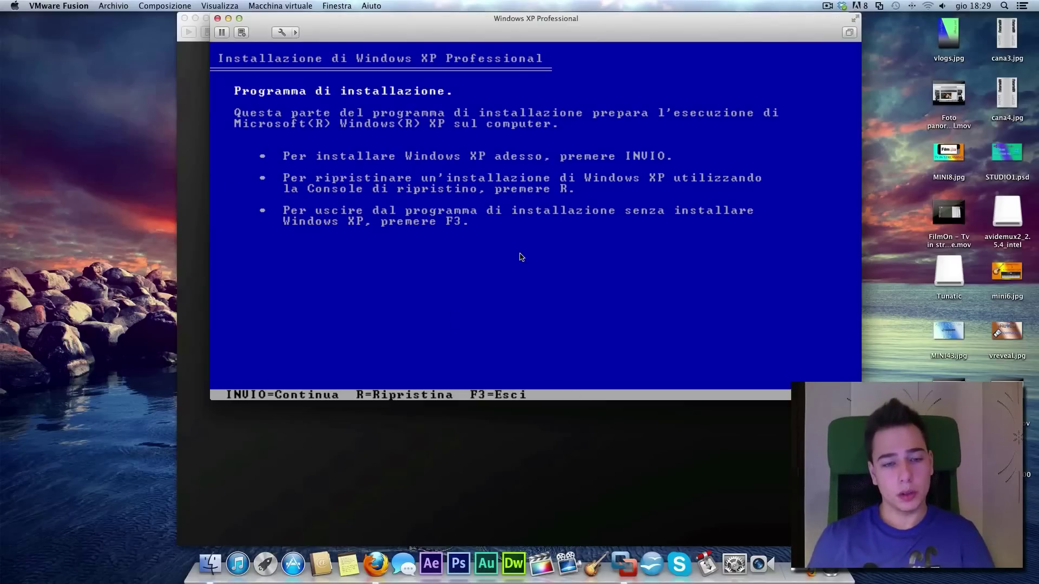
click(467, 308)
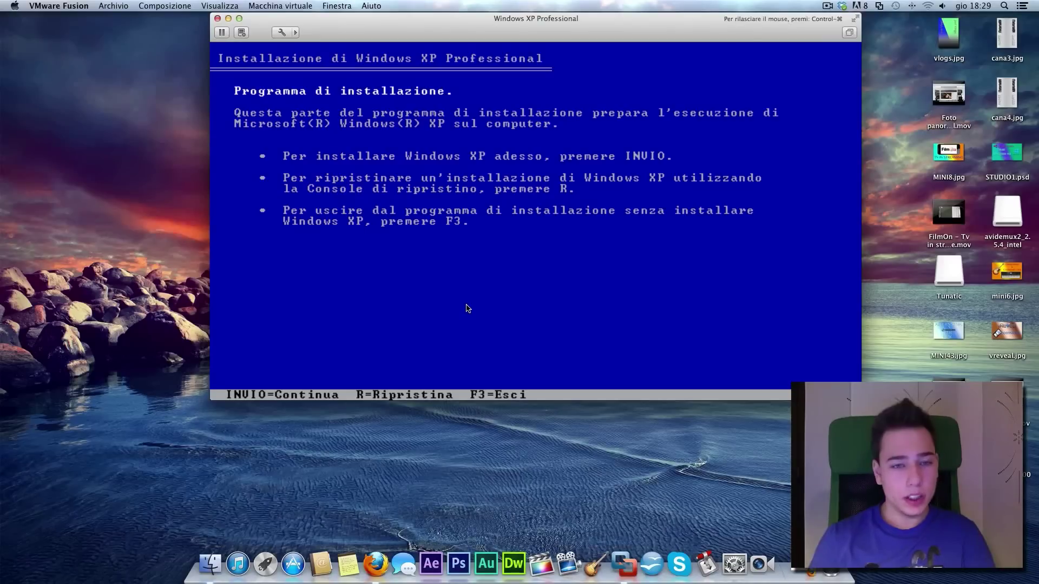
key(Return)
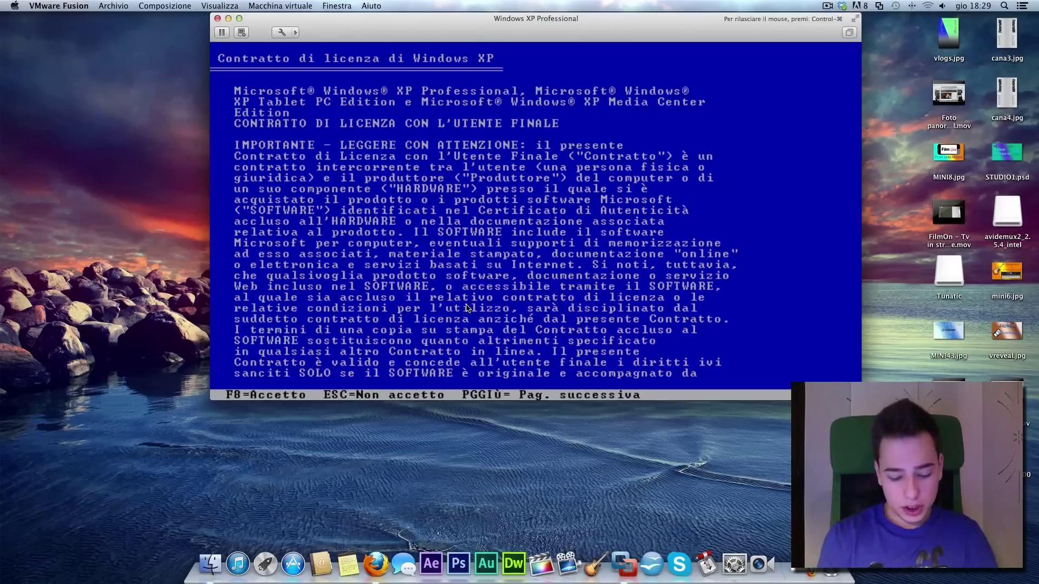
key(F8)
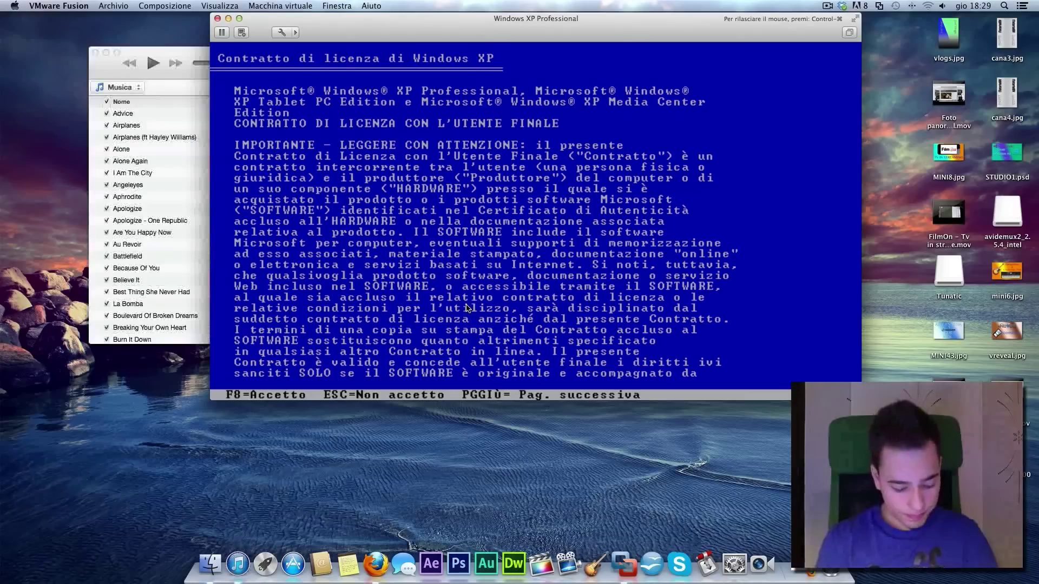
key(F8)
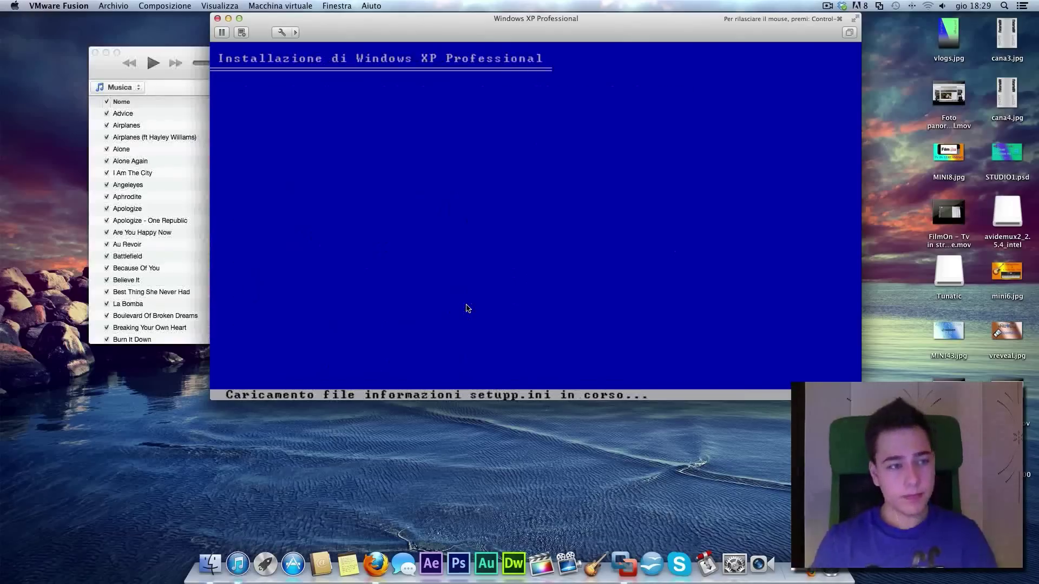
Close the stray music player, then create a 40947 MB C: partition for installation
key(ctrl+super)
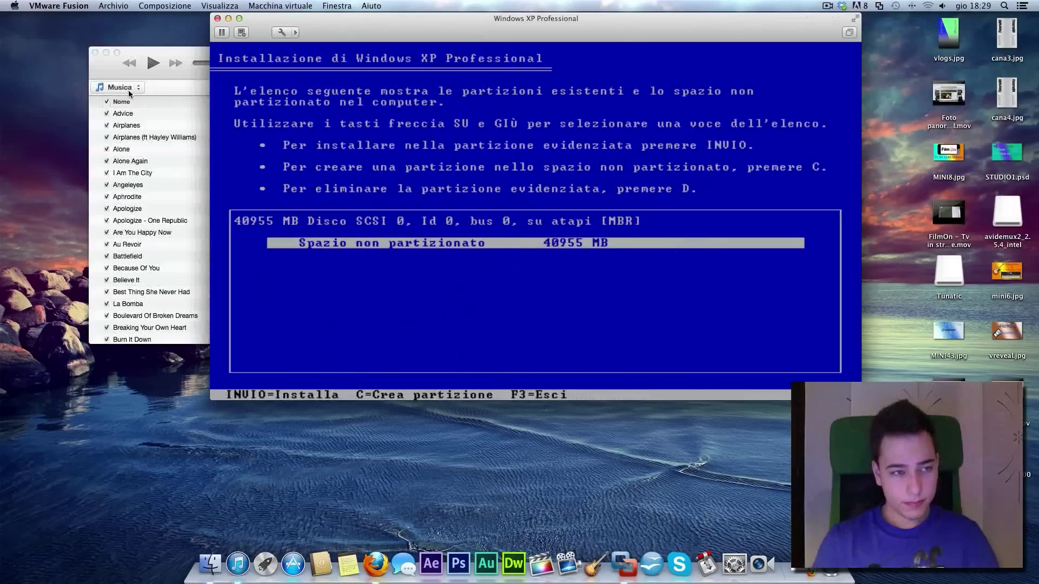
click(98, 53)
click(447, 187)
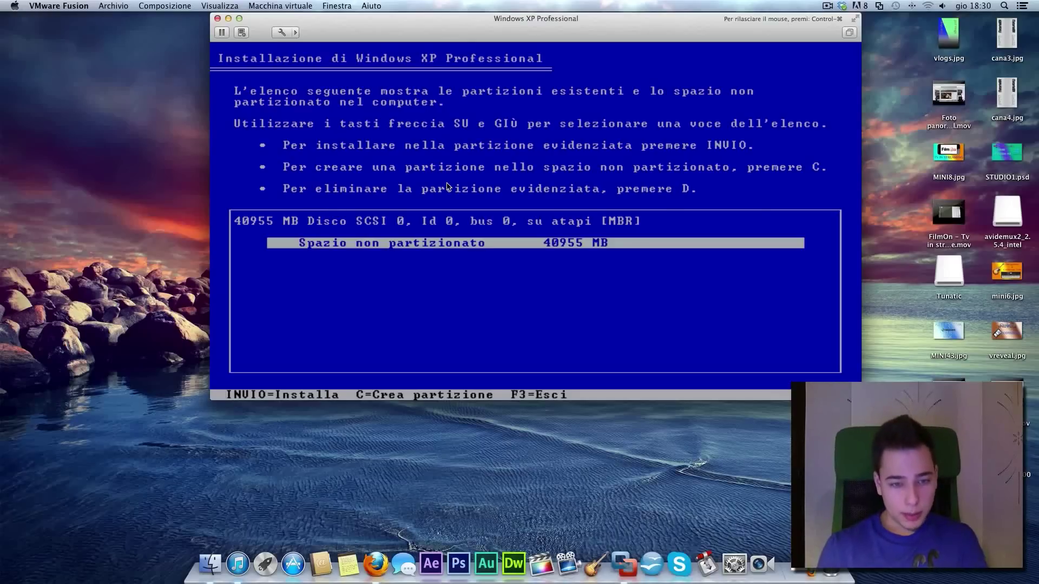
key(c)
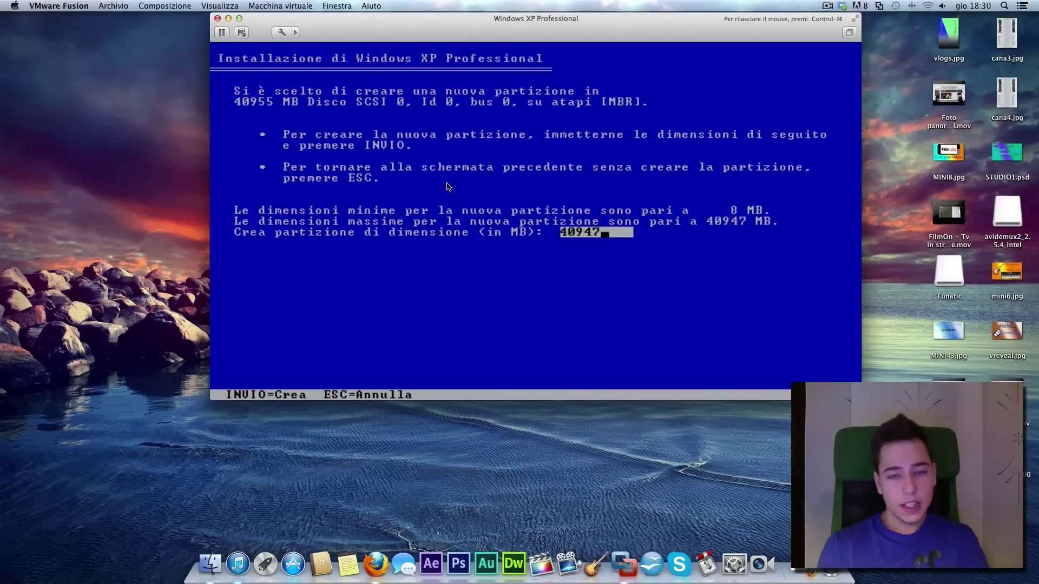
key(Return)
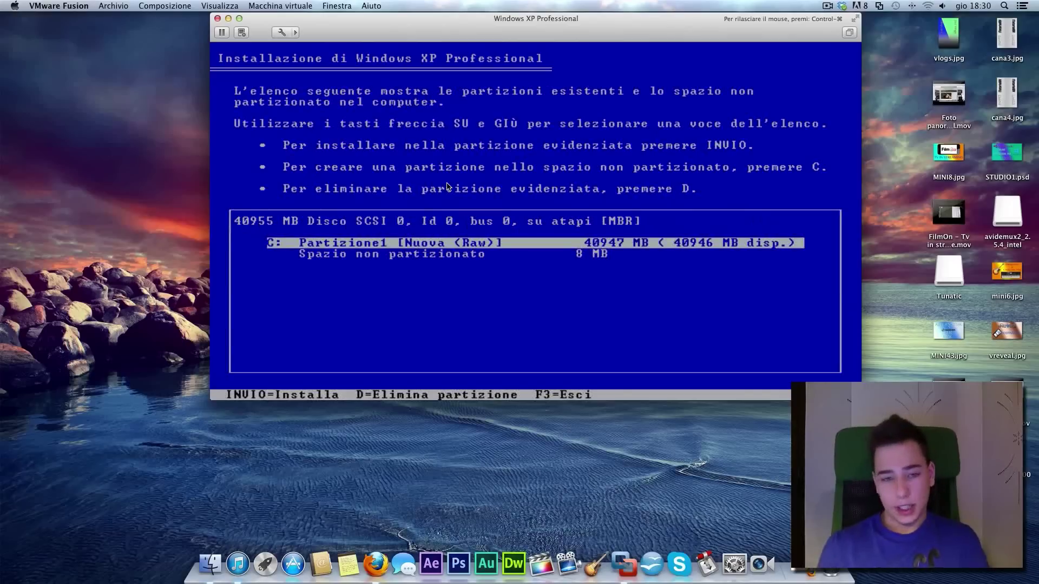
key(Return)
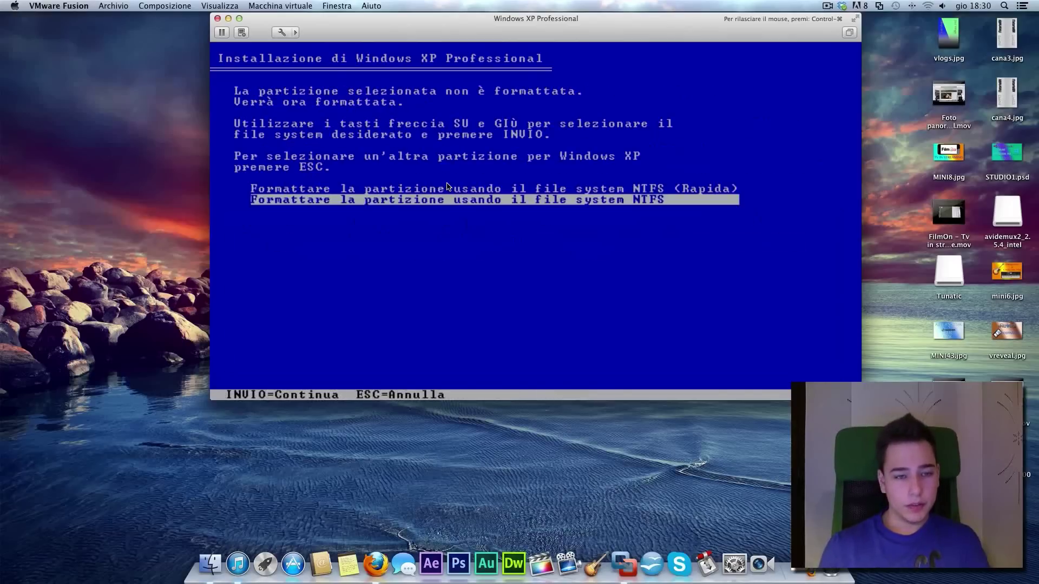
Format the C: partition with full (not quick) NTFS
key(Up)
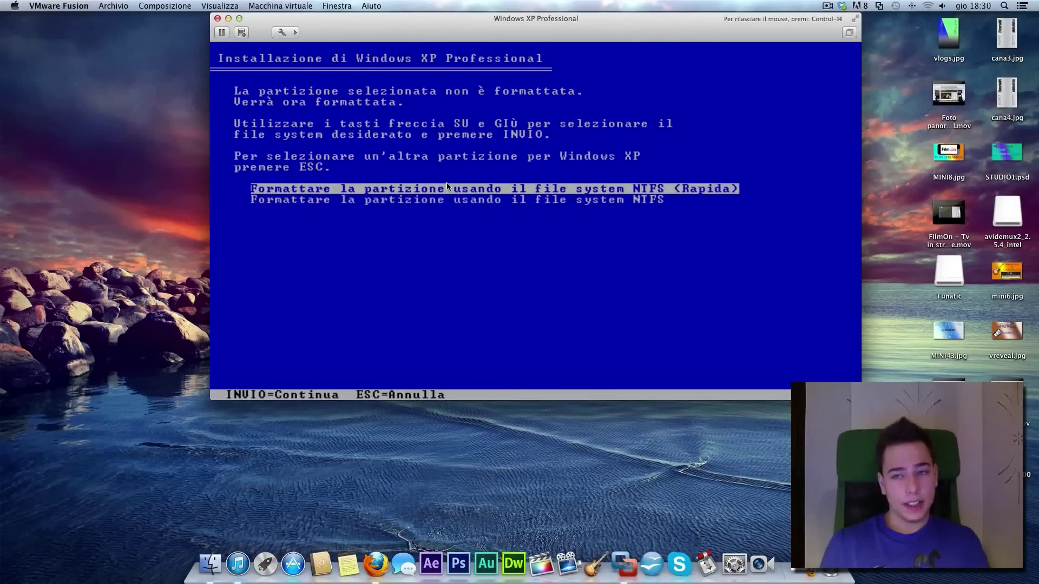
key(Down)
key(Up)
key(Down)
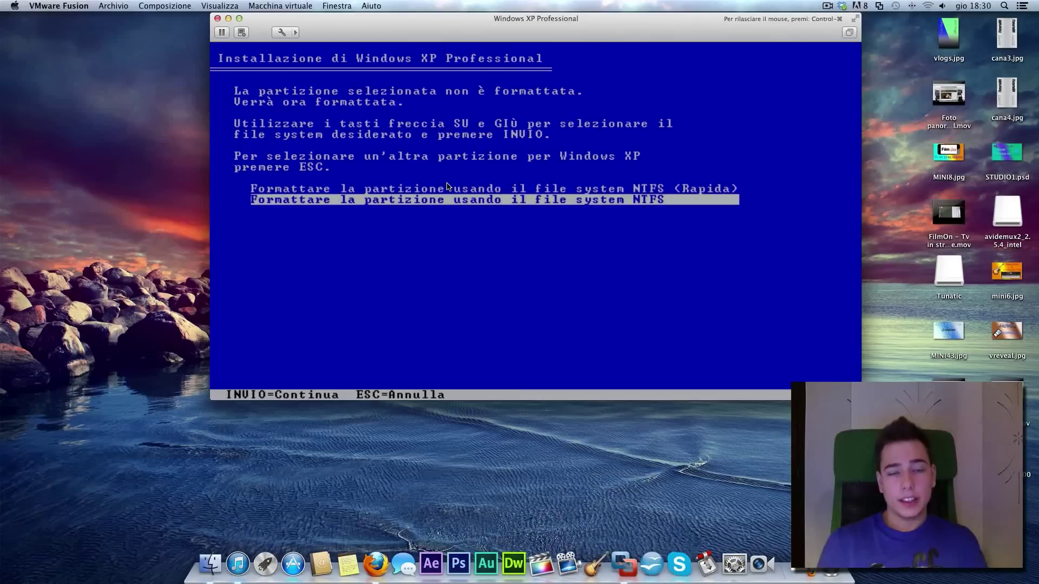
key(Up)
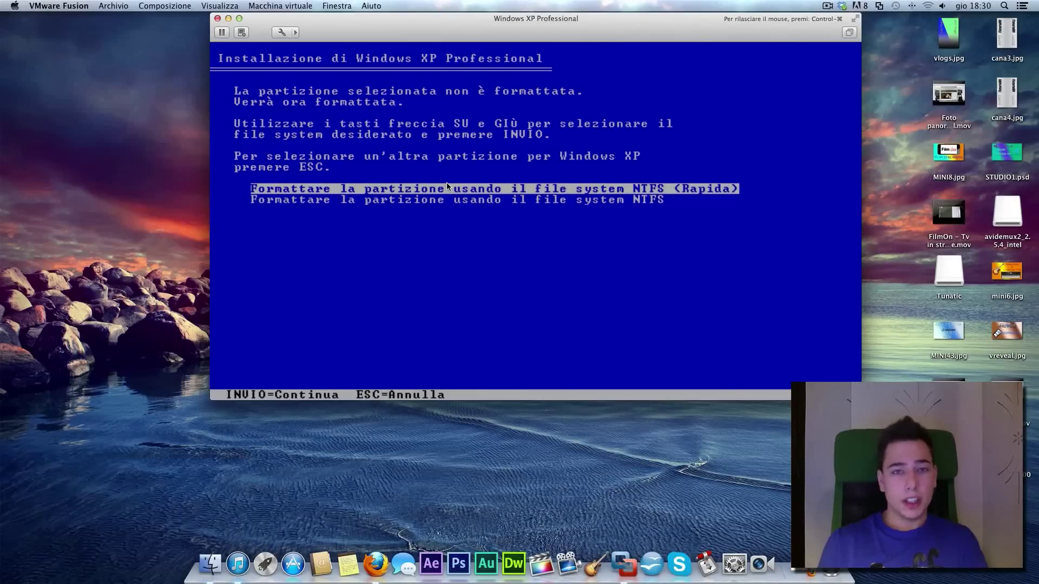
key(Down)
key(Up)
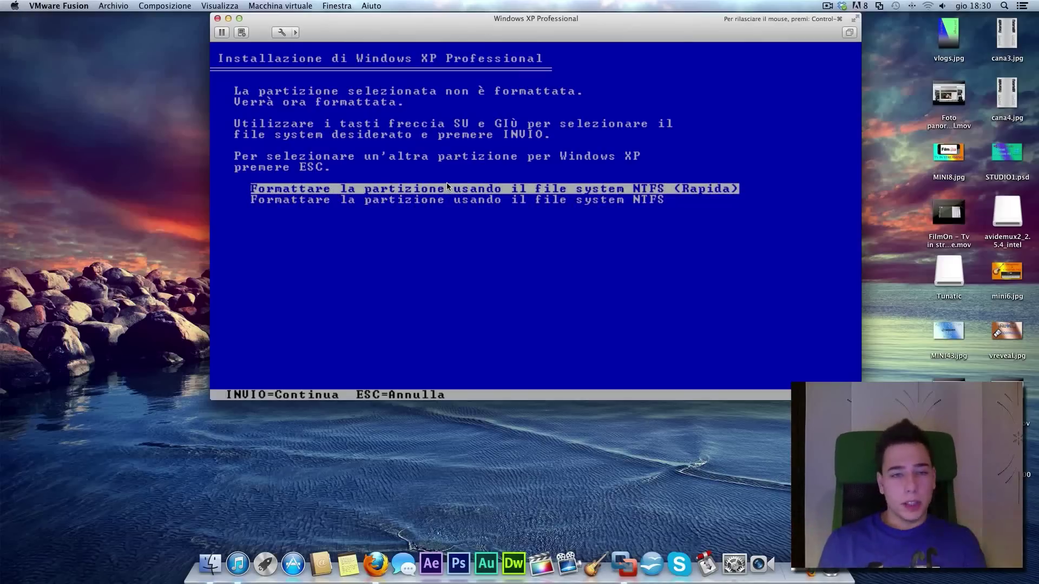
key(Down)
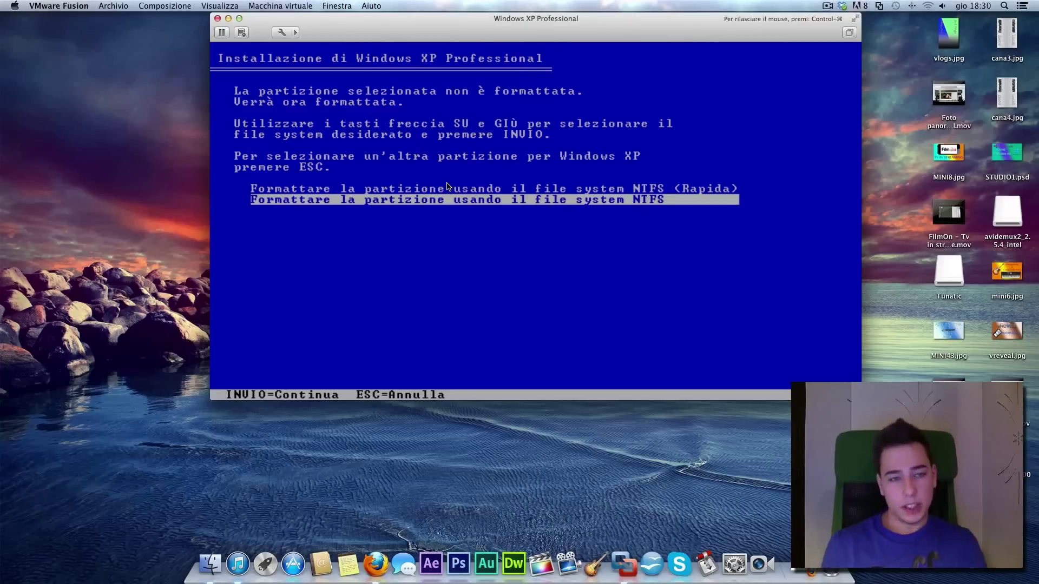
key(Return)
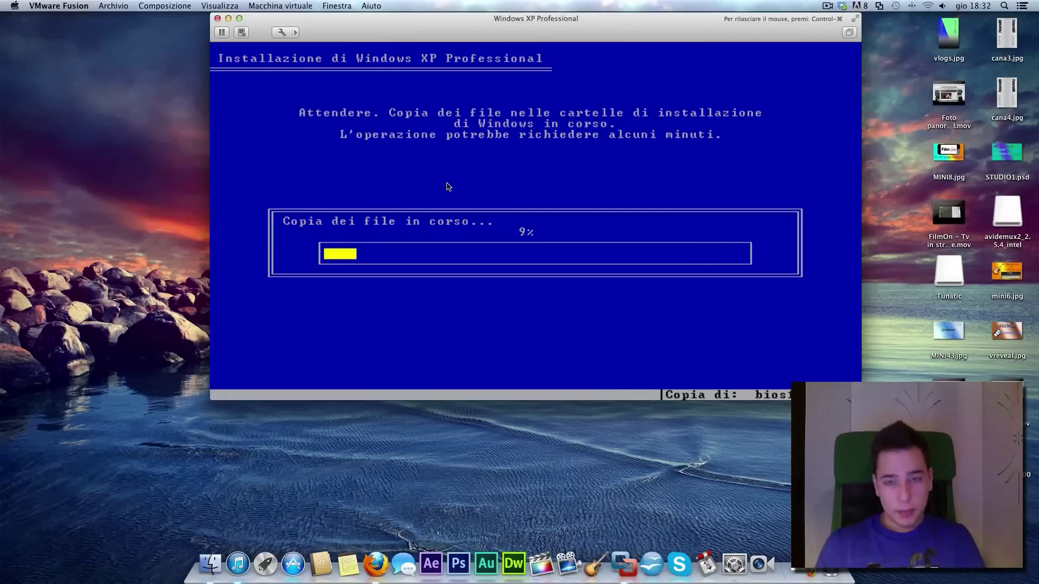
Let formatting and file copying finish, then restart the virtual machine immediately
click(829, 6)
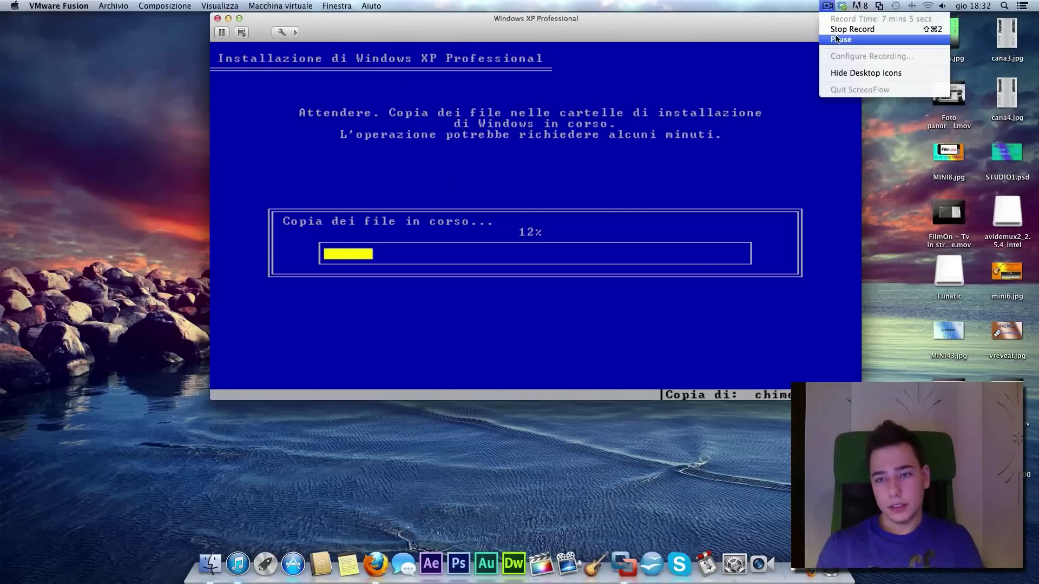
click(841, 39)
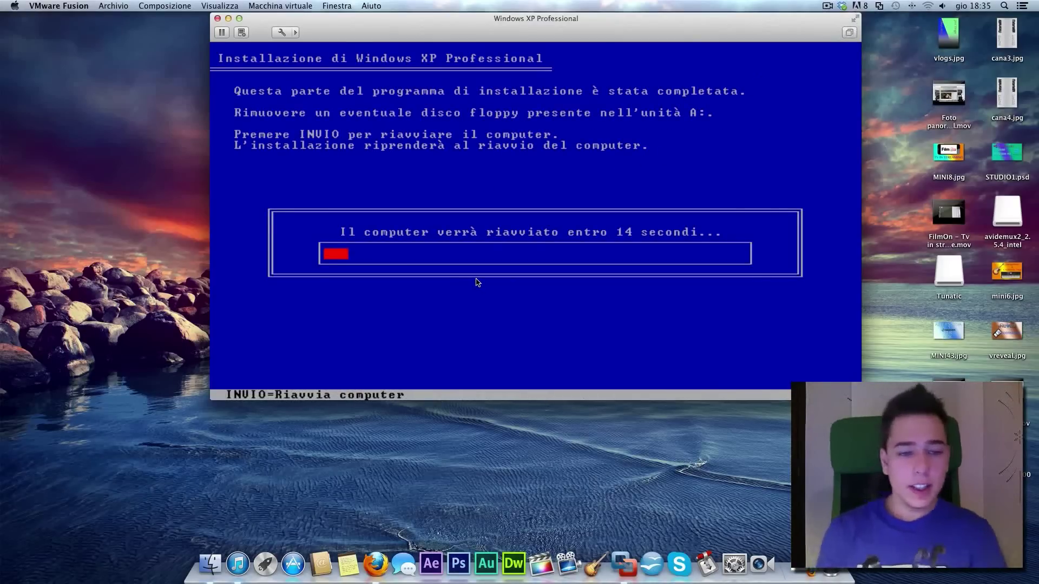
click(530, 304)
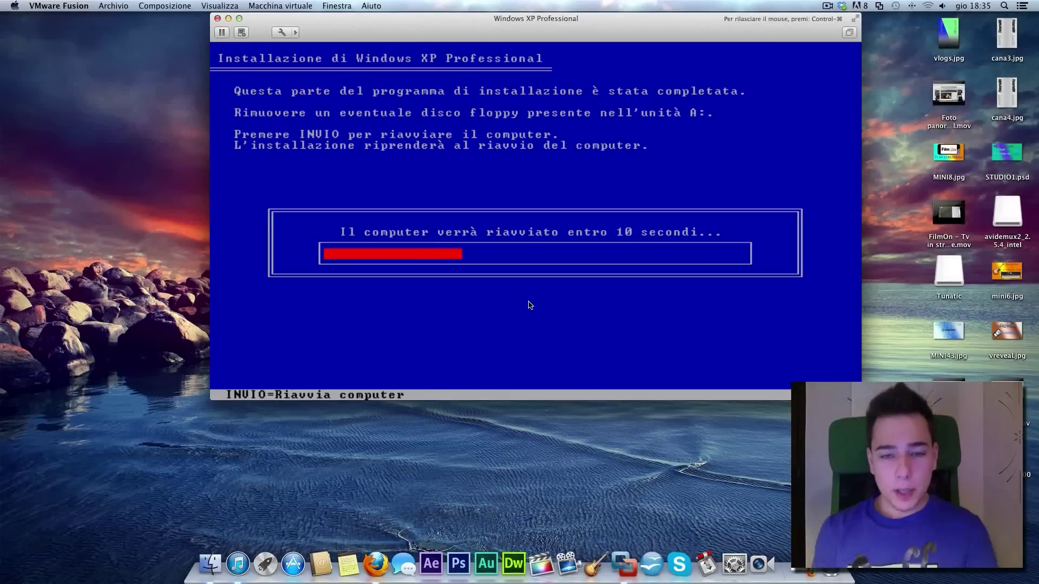
key(Return)
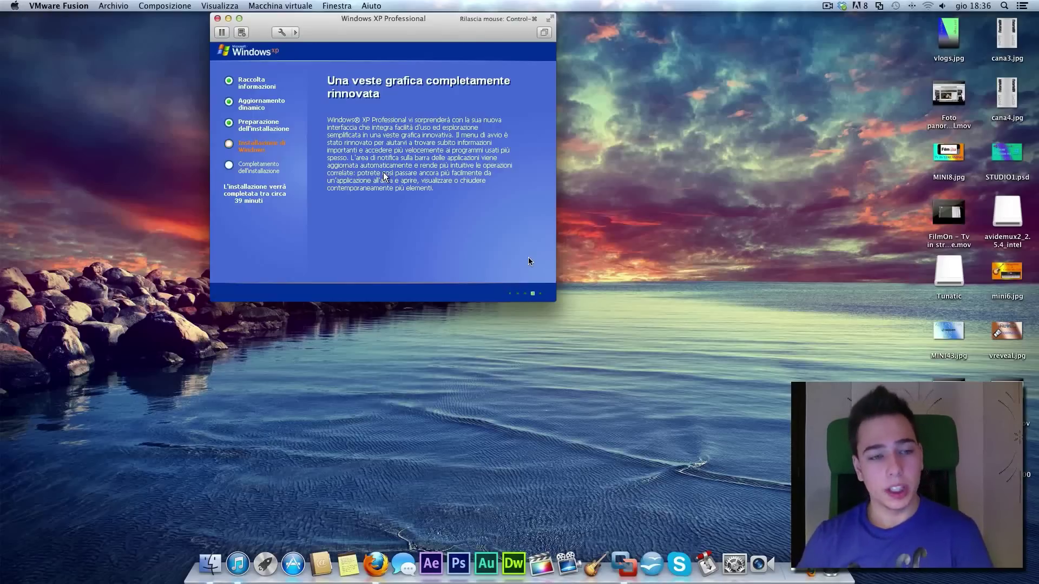
Wait through graphical setup until the Italian Regional and Language Options page appears
click(528, 260)
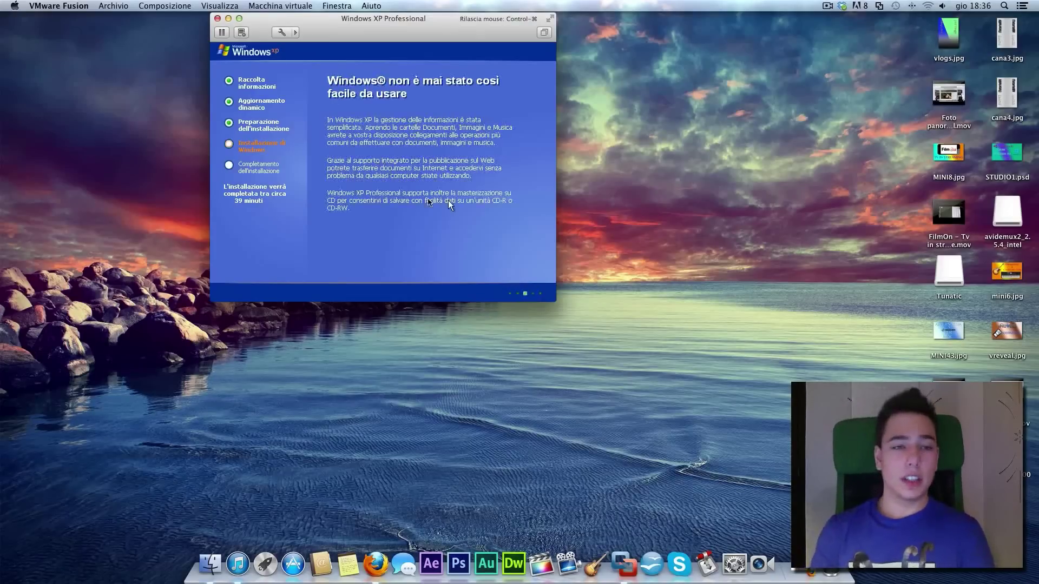
key(ctrl+super)
click(826, 4)
click(833, 40)
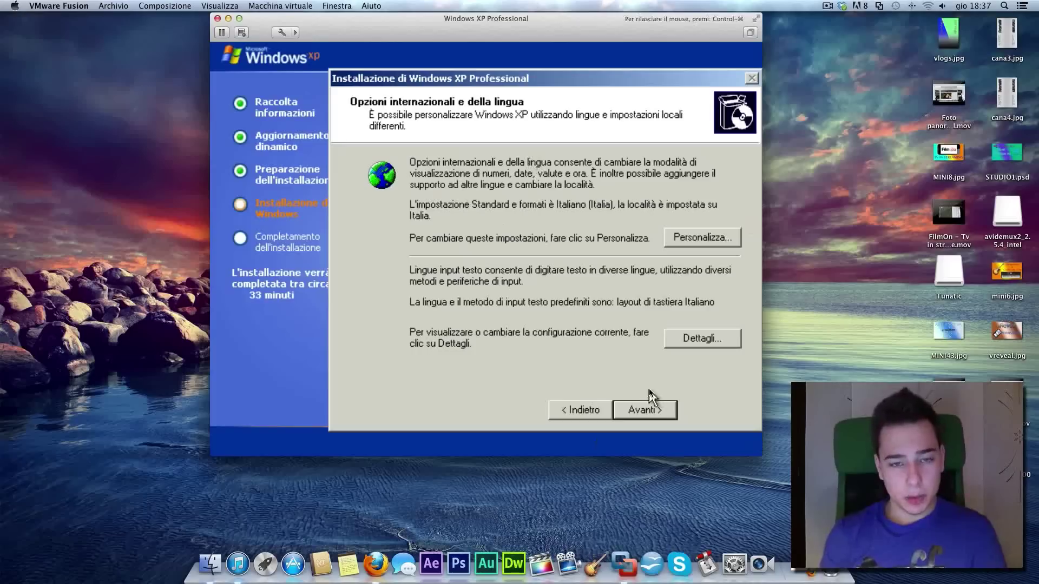
Enter the owner's name and organisation Tutorial, then confirm the product key
click(649, 411)
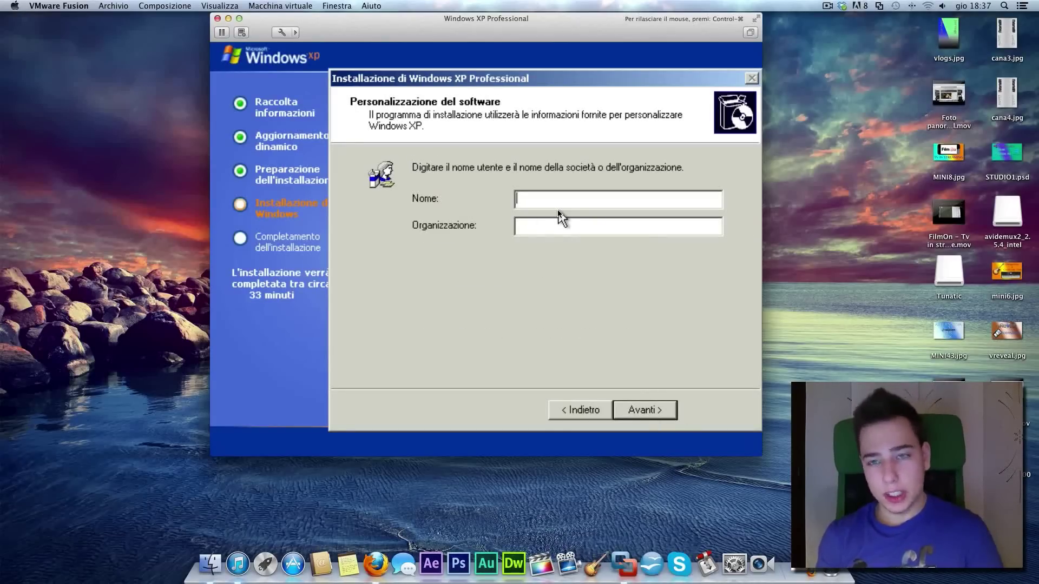
text(G)
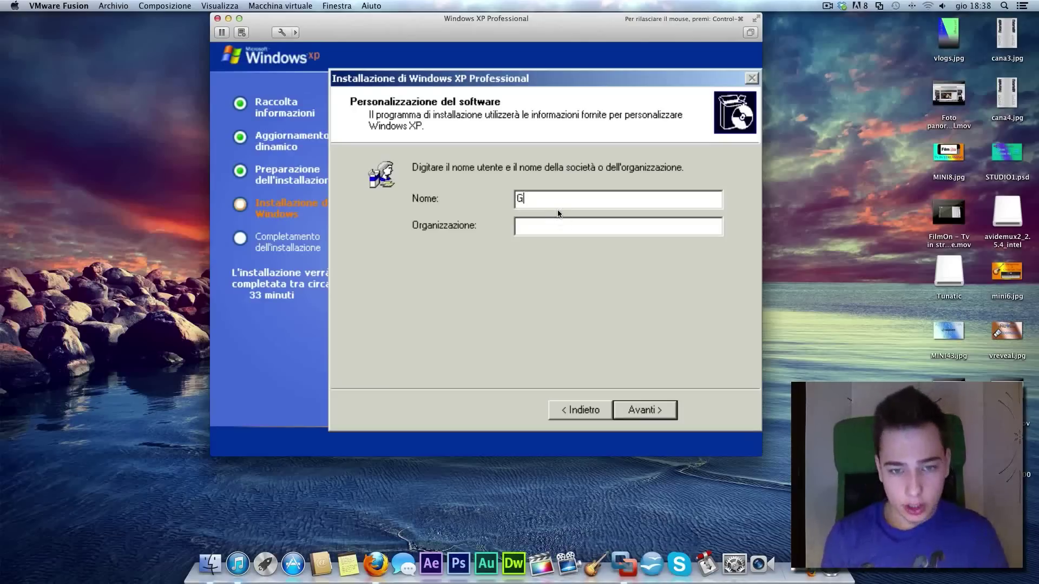
text(ian Villa)
key(Tab)
text(Tutorial)
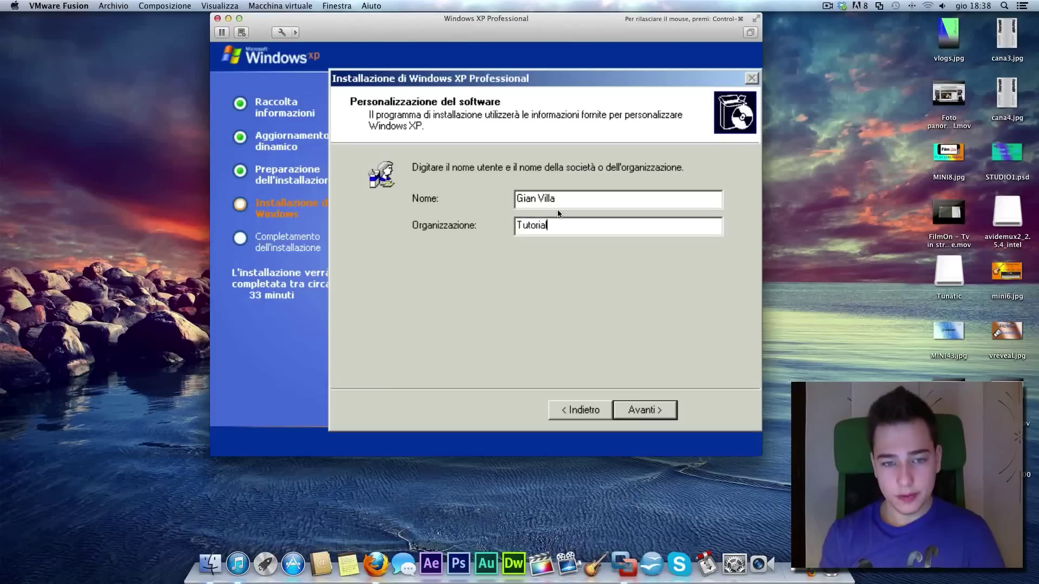
click(622, 412)
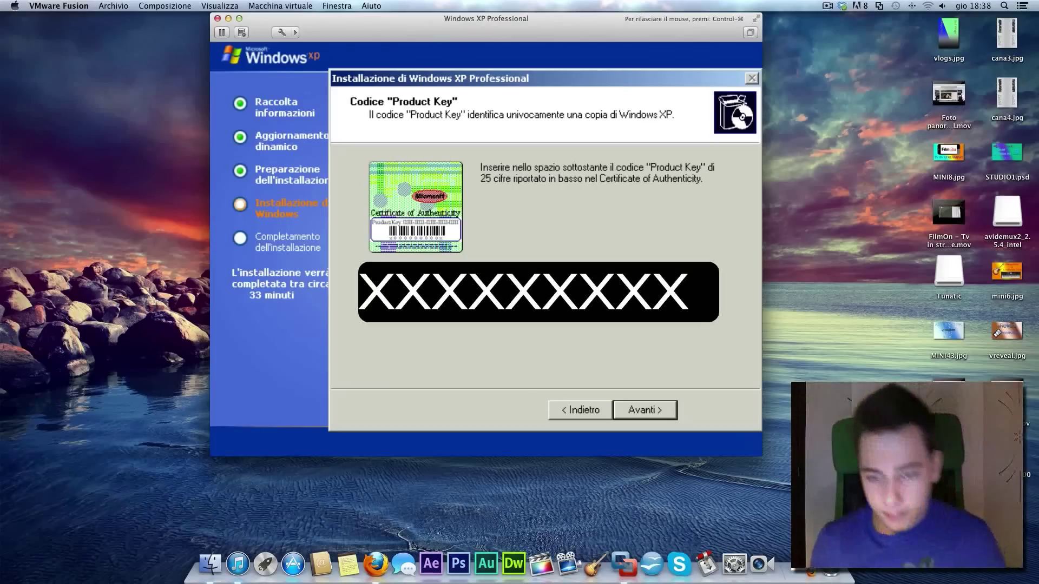
click(640, 410)
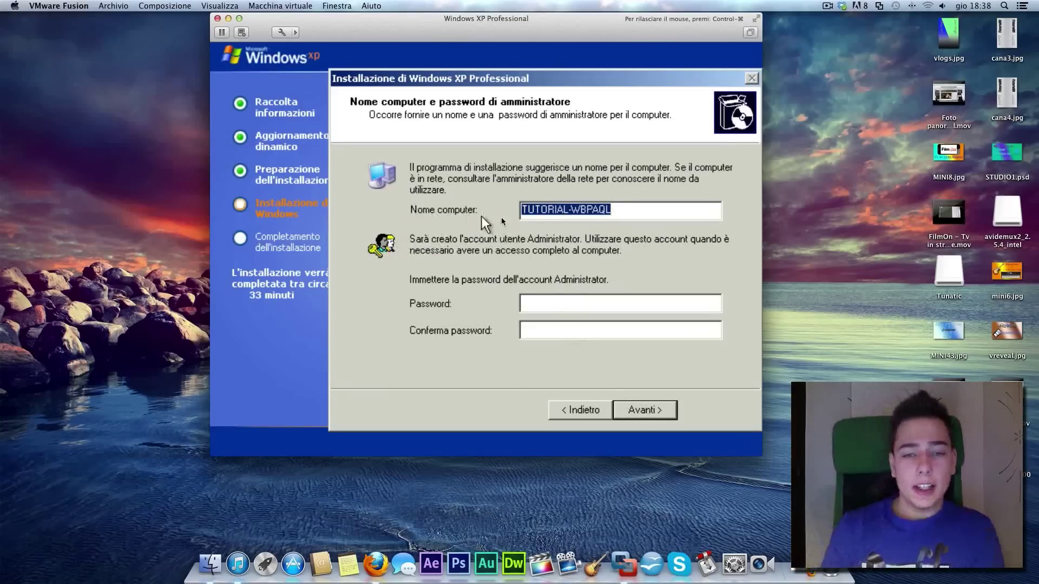
Enter a new computer name and the administrator password (with confirmation), then submit them
key(BackSpace)
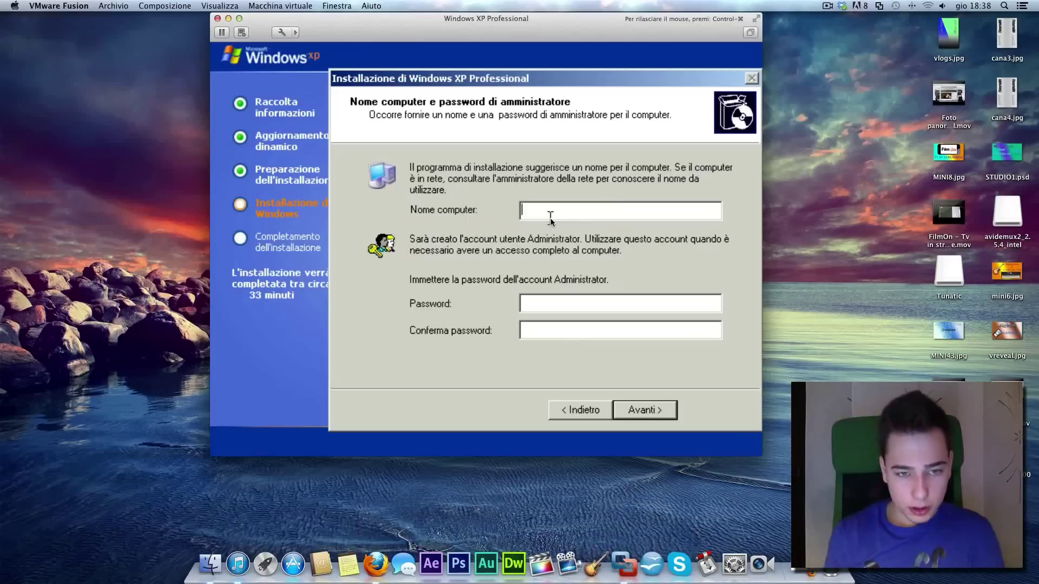
text(GIAN)
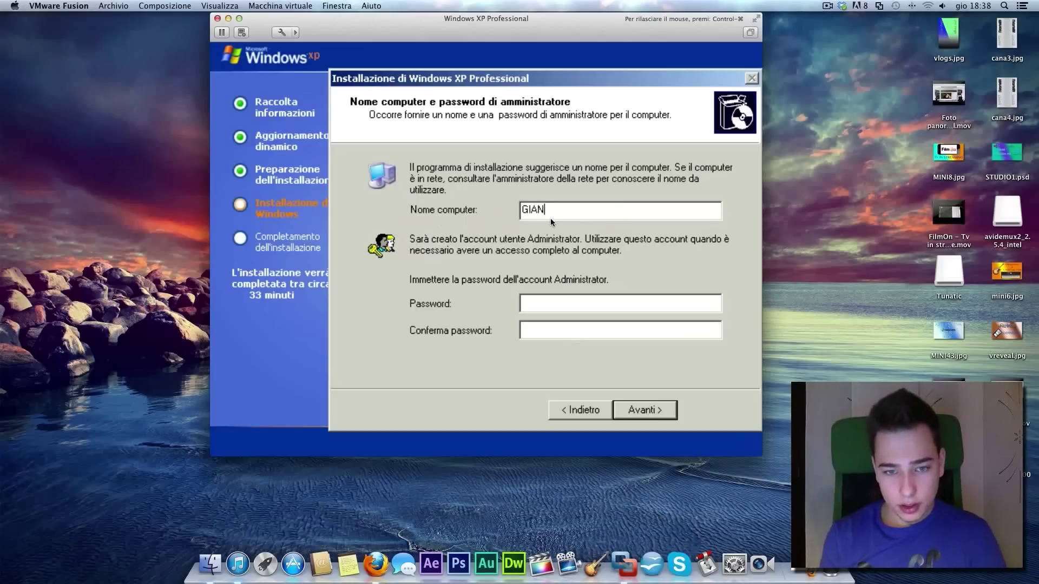
text( HOME)
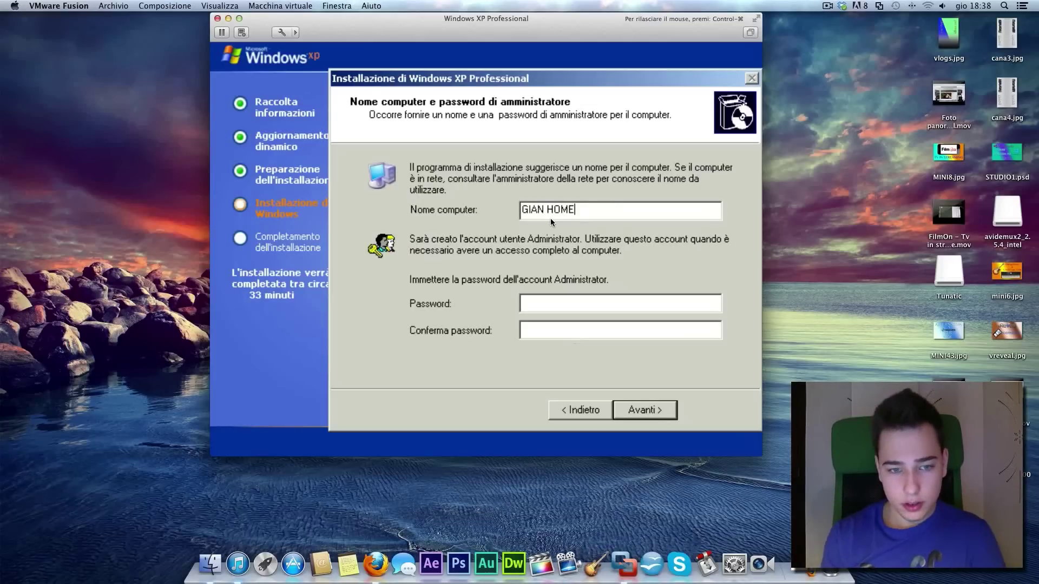
click(550, 295)
text(*******)
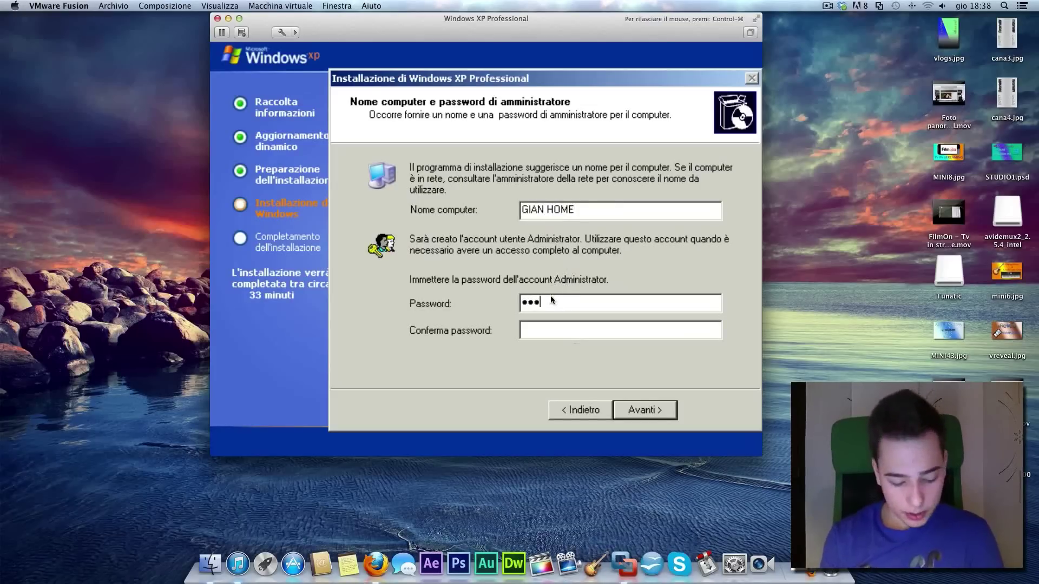
key(Tab)
text(*******)
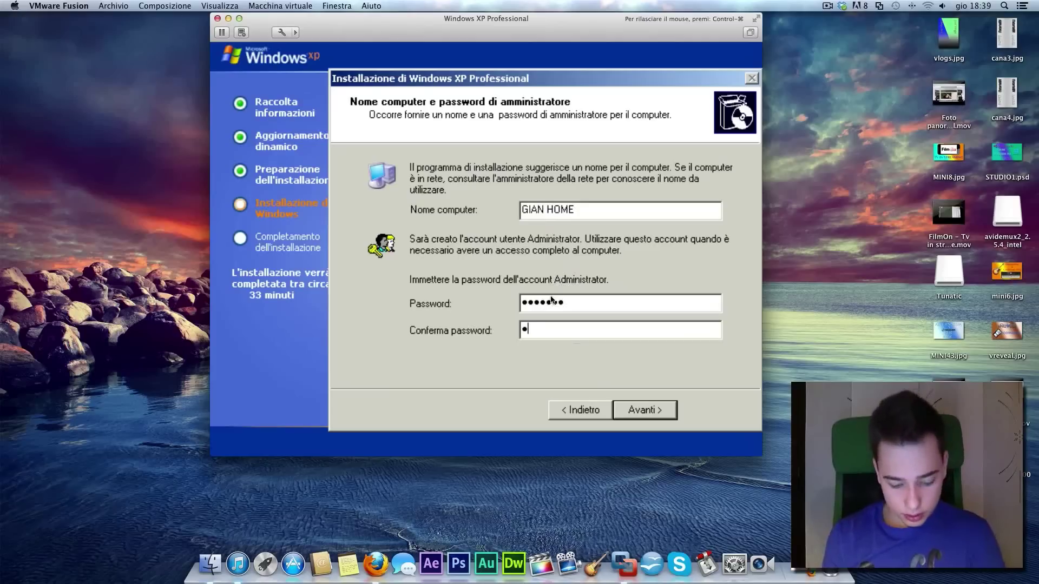
click(638, 409)
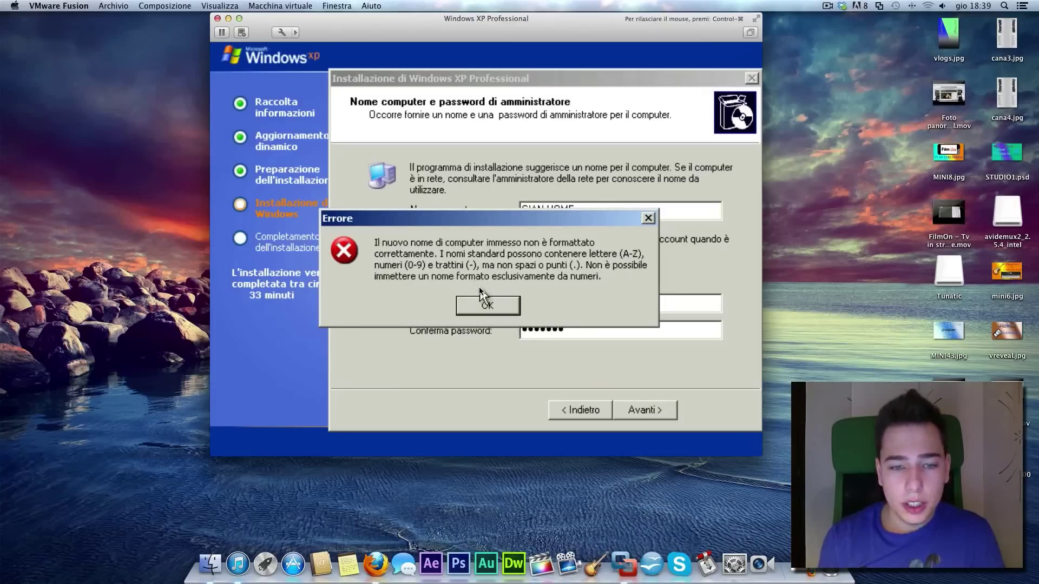
Dismiss the invalid-name error, delete the space from the computer name, and continue
click(486, 306)
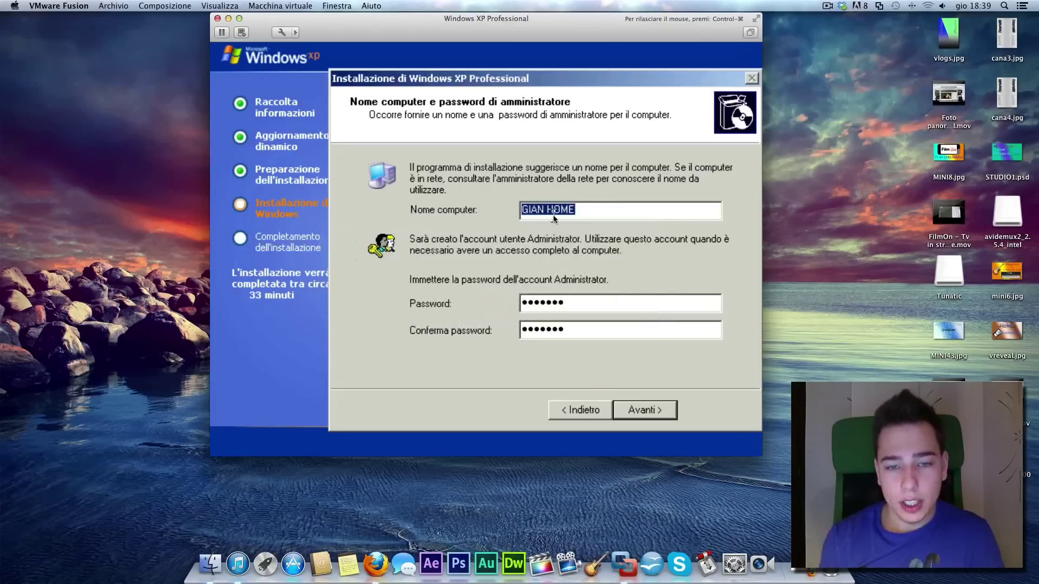
click(551, 215)
key(BackSpace)
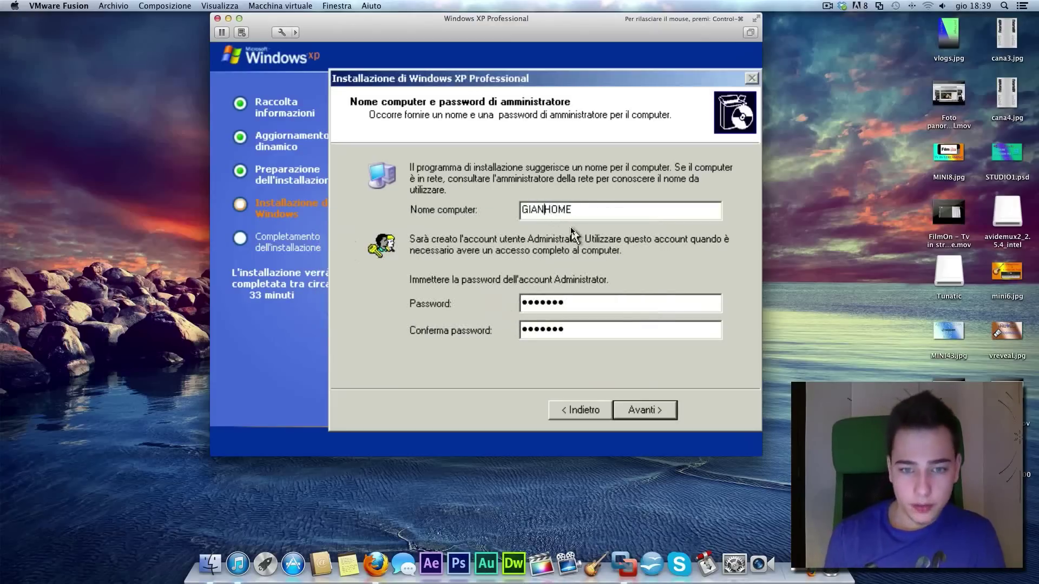
click(669, 419)
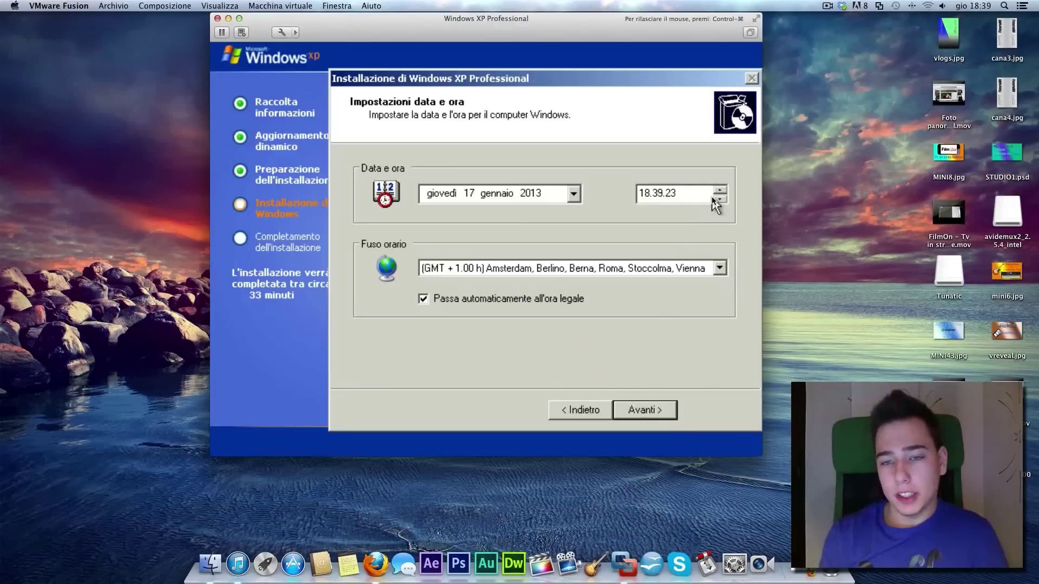
Accept the default date and time settings
click(574, 193)
click(574, 193)
click(654, 414)
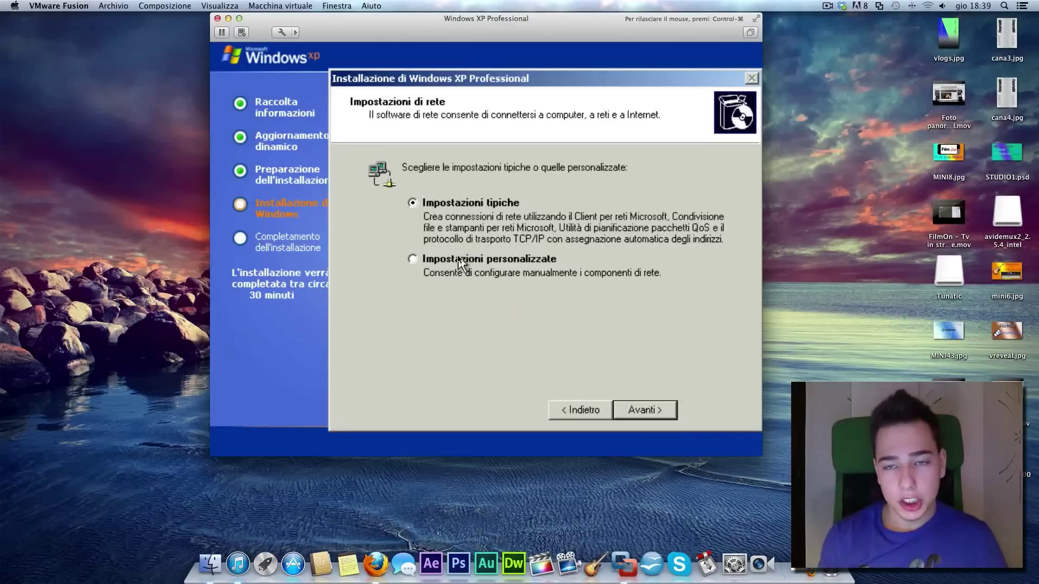
Choose typical network settings and keep the WORKGROUP workgroup to start copying files
click(469, 205)
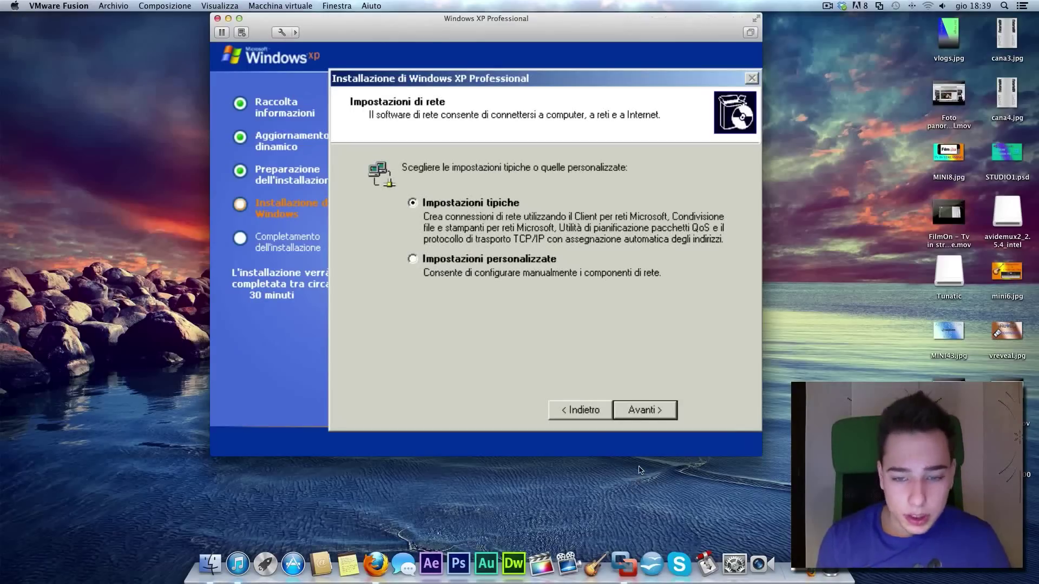
click(637, 414)
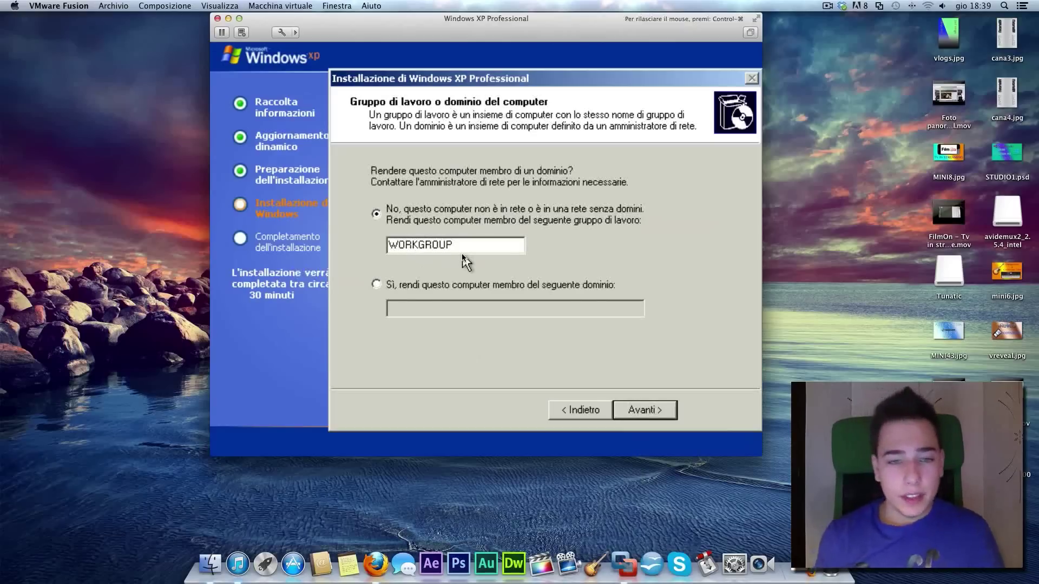
drag(462, 245, 390, 246)
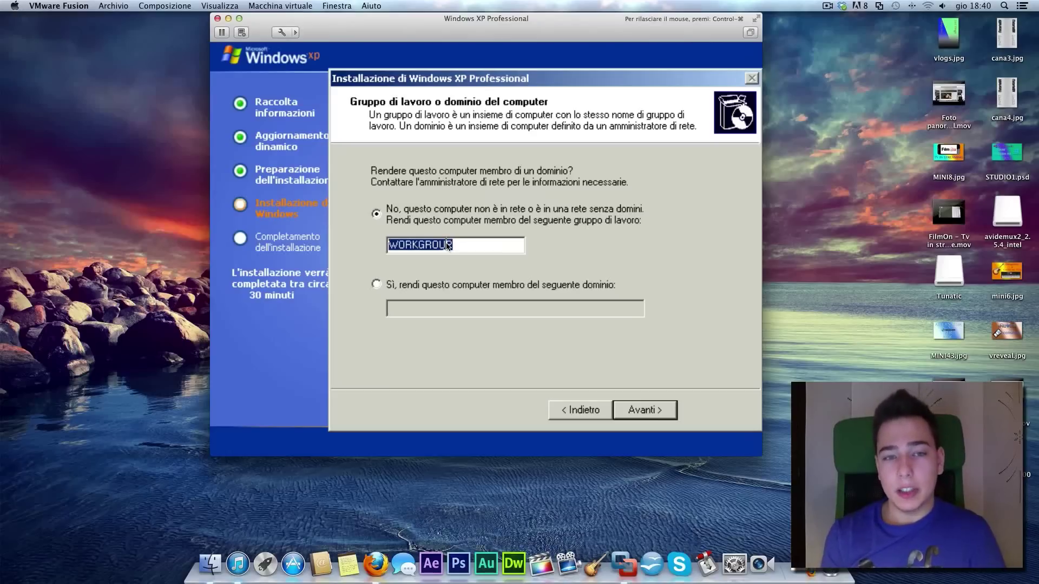
click(417, 246)
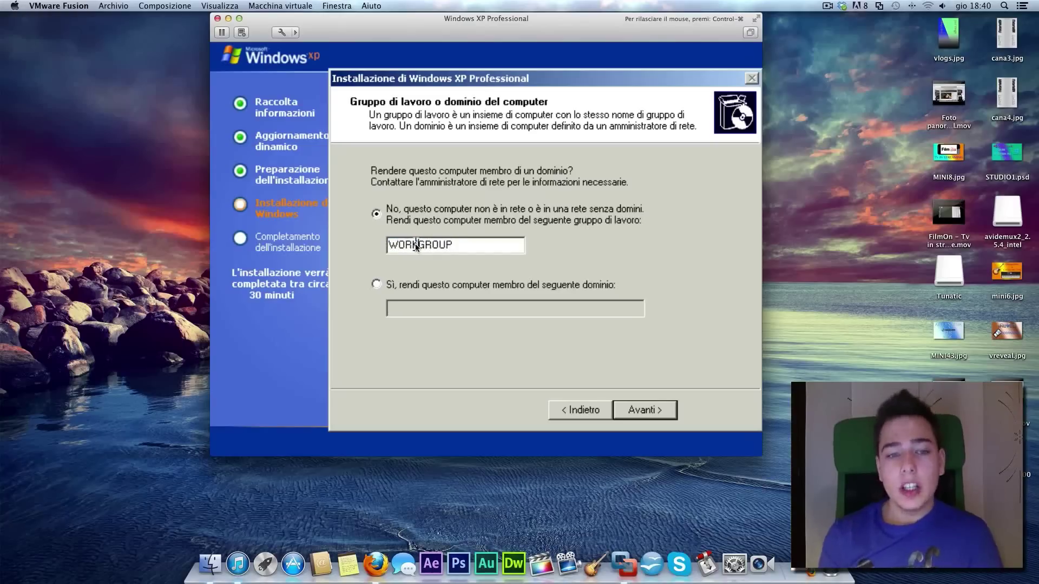
click(635, 411)
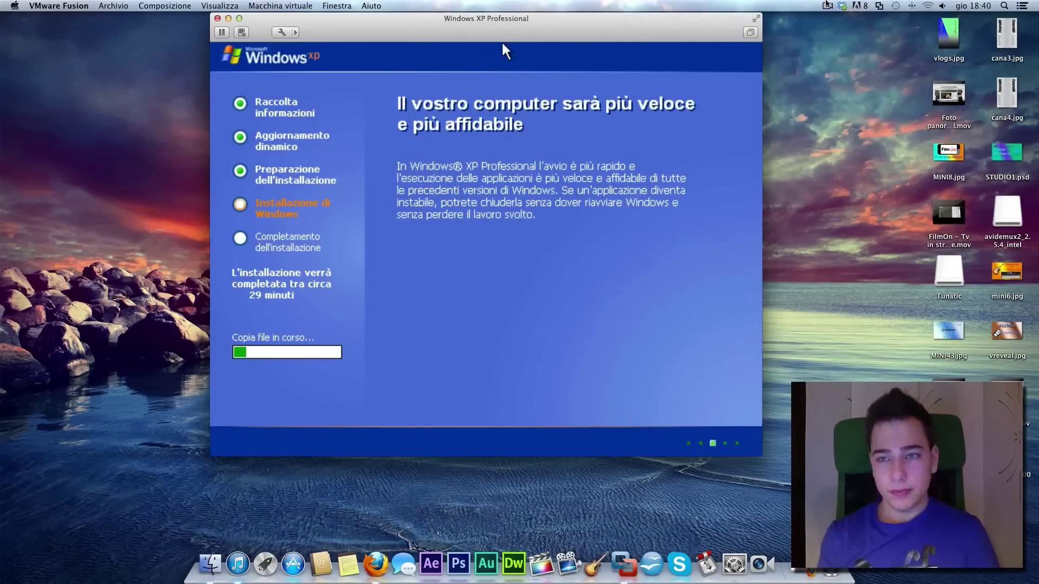
Accept XP's automatic screen resolution adjustment and keep the new resolution
click(827, 6)
click(838, 40)
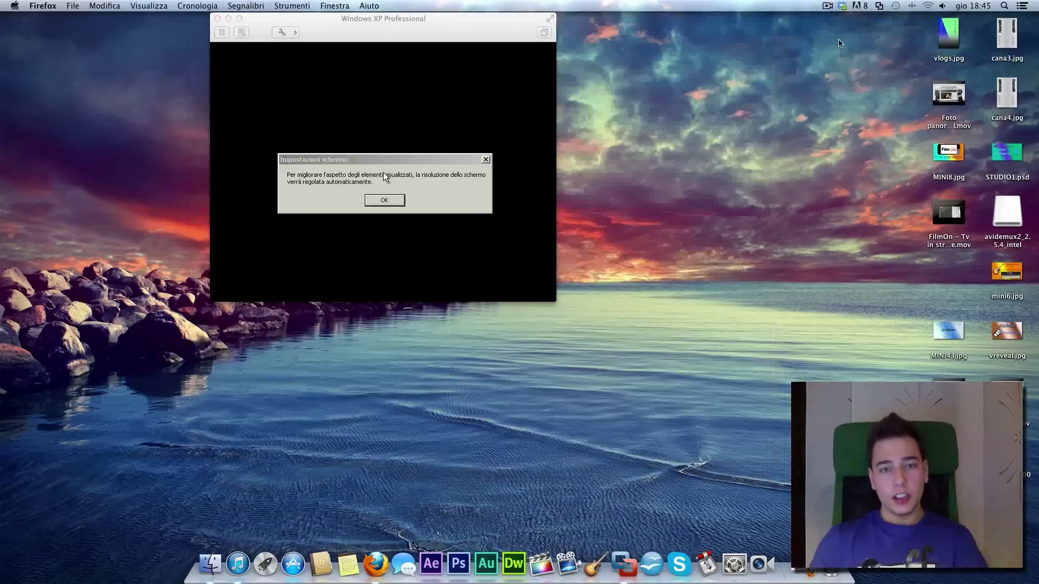
click(482, 171)
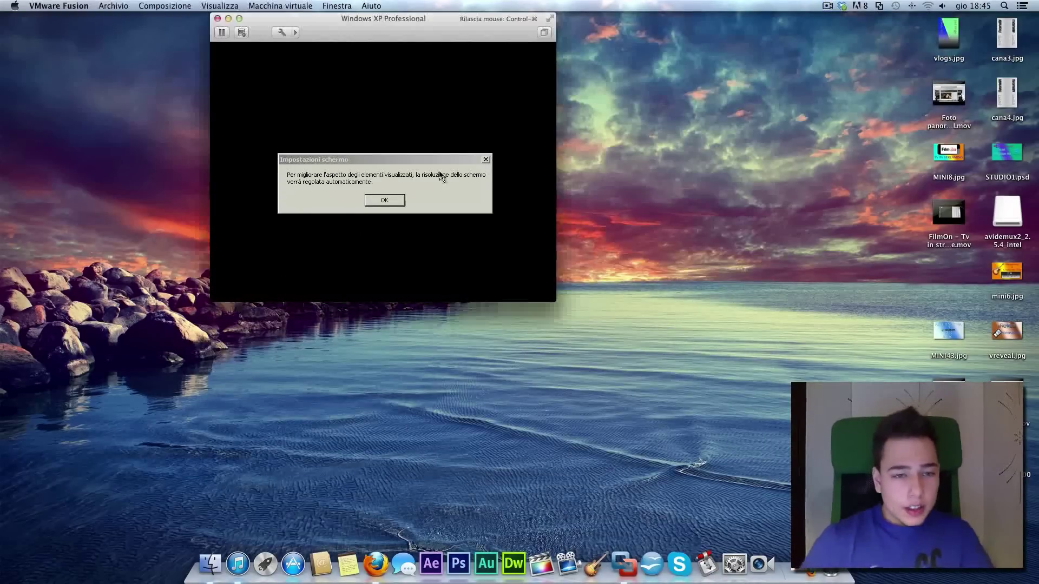
click(385, 200)
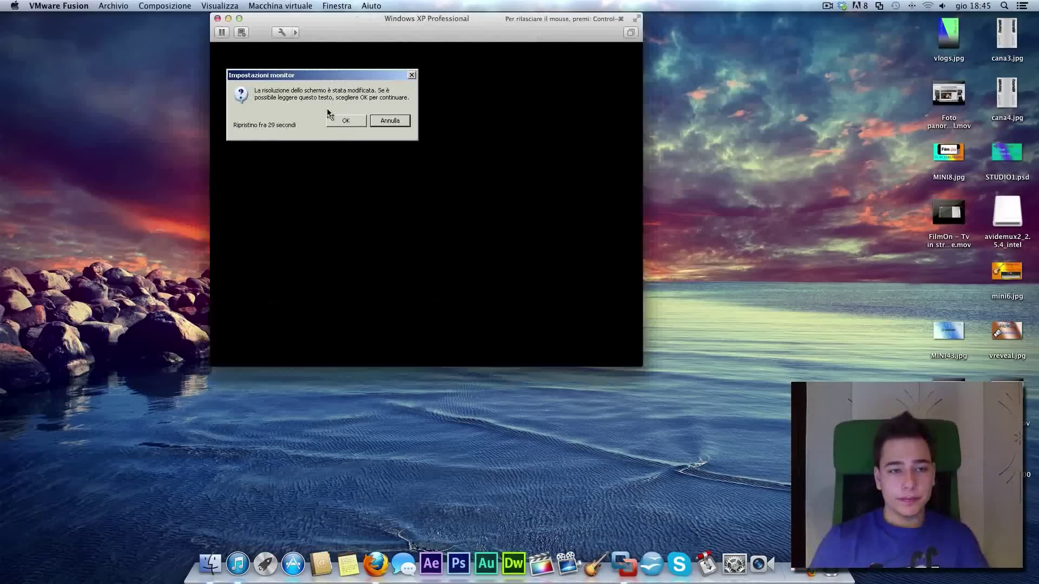
click(341, 122)
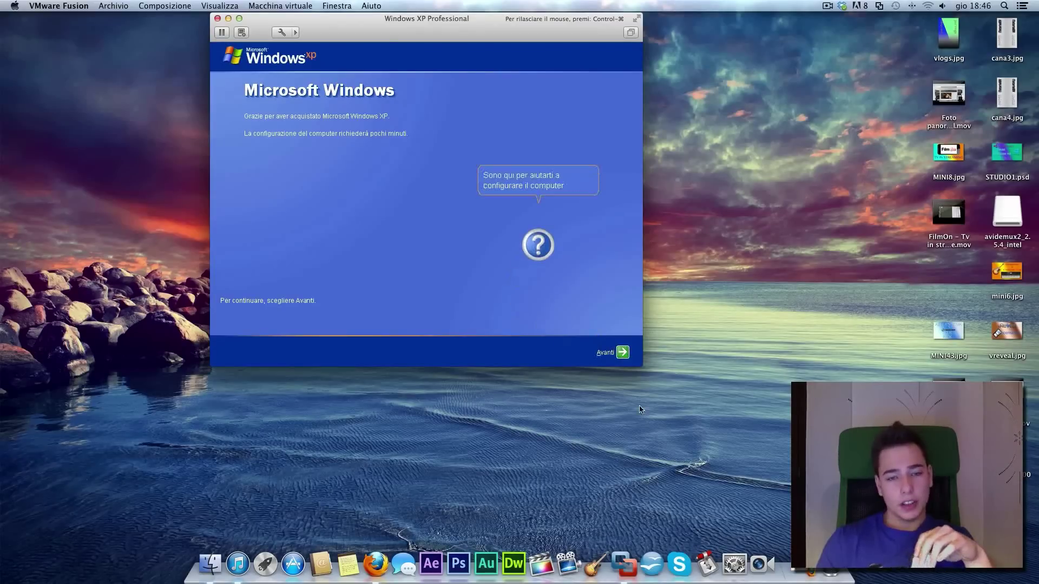
Skip the internet check and postpone Windows activation with periodic reminders
click(622, 353)
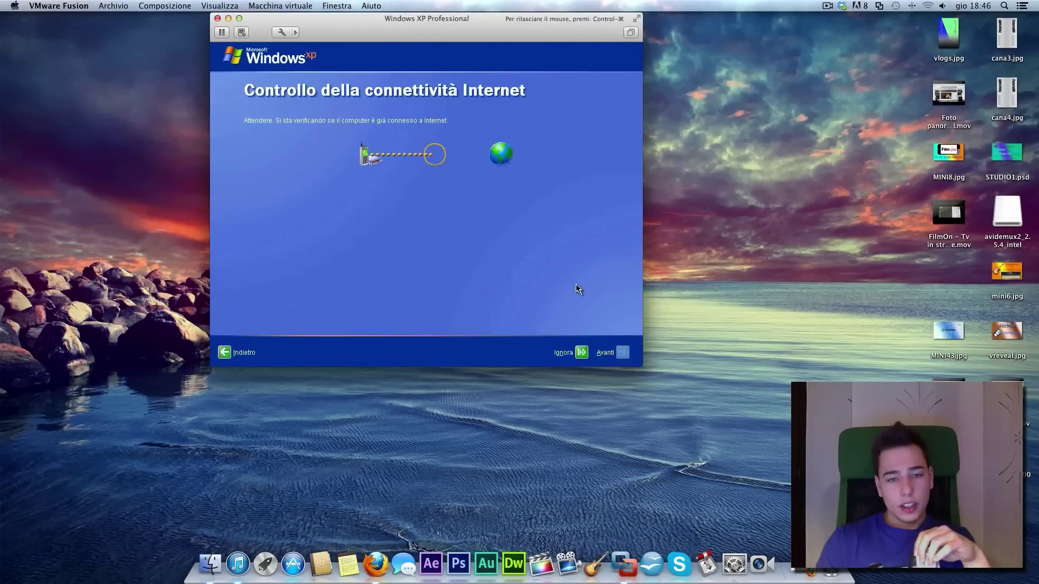
click(581, 352)
click(313, 237)
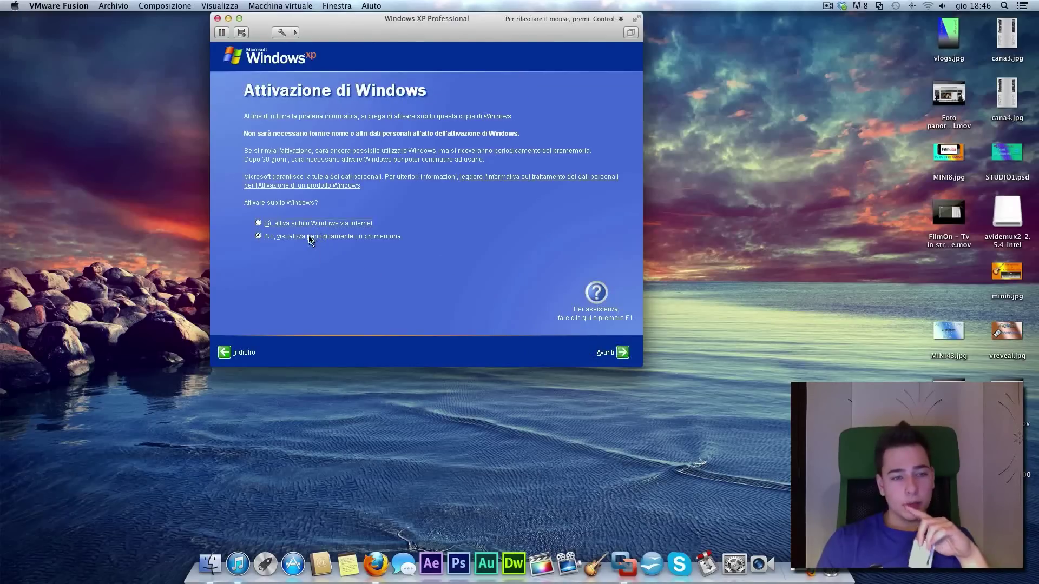
click(621, 352)
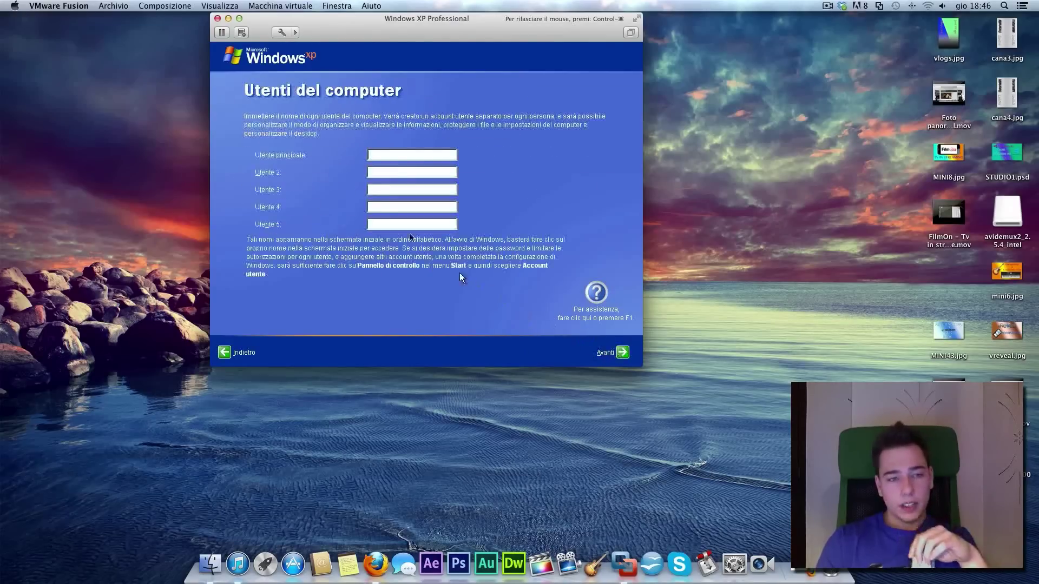
Enter the main user's name and finish XP setup to load the desktop
click(374, 155)
text(Gian Villa)
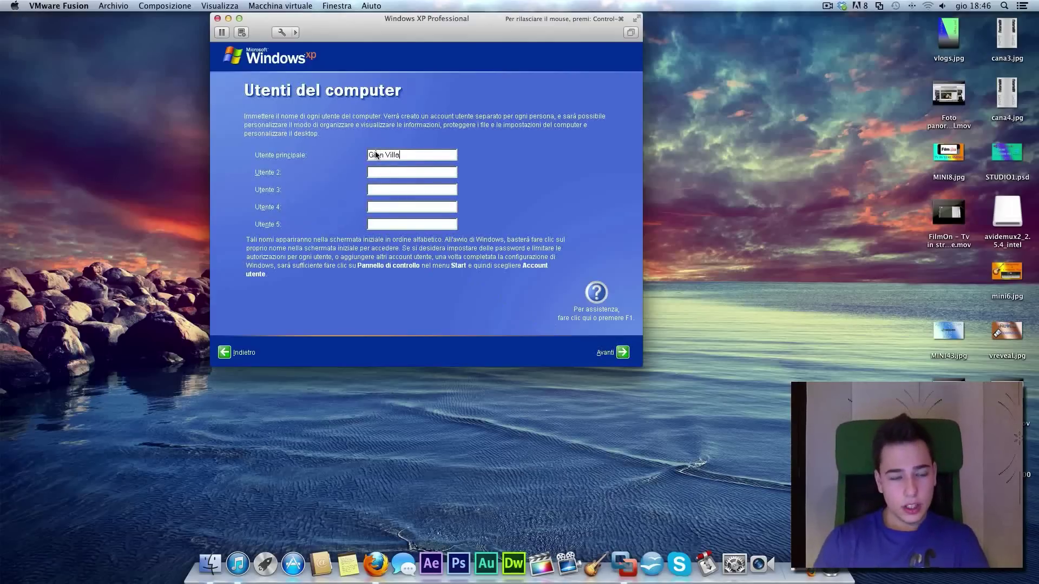
click(622, 353)
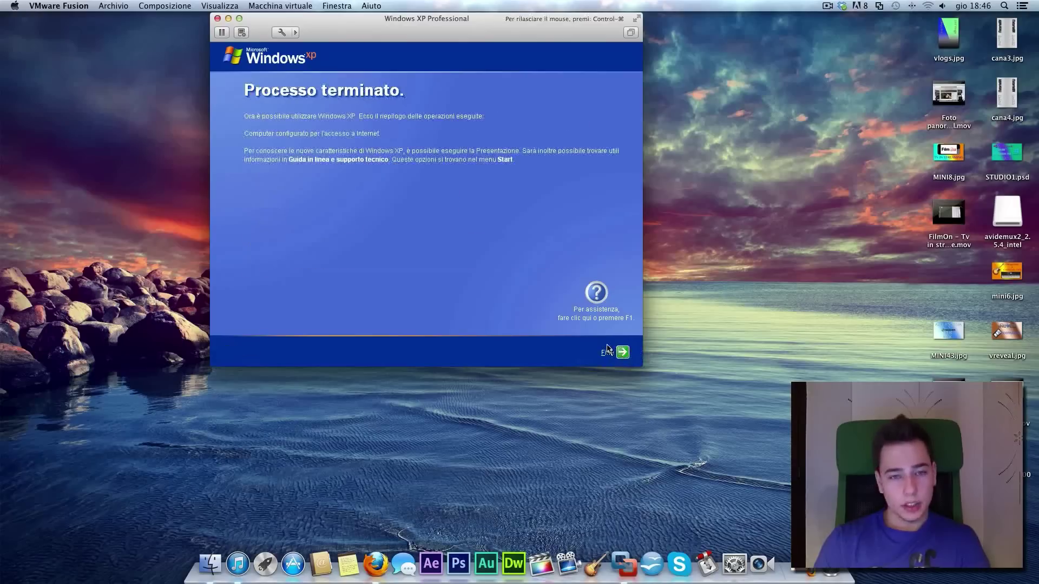
click(622, 353)
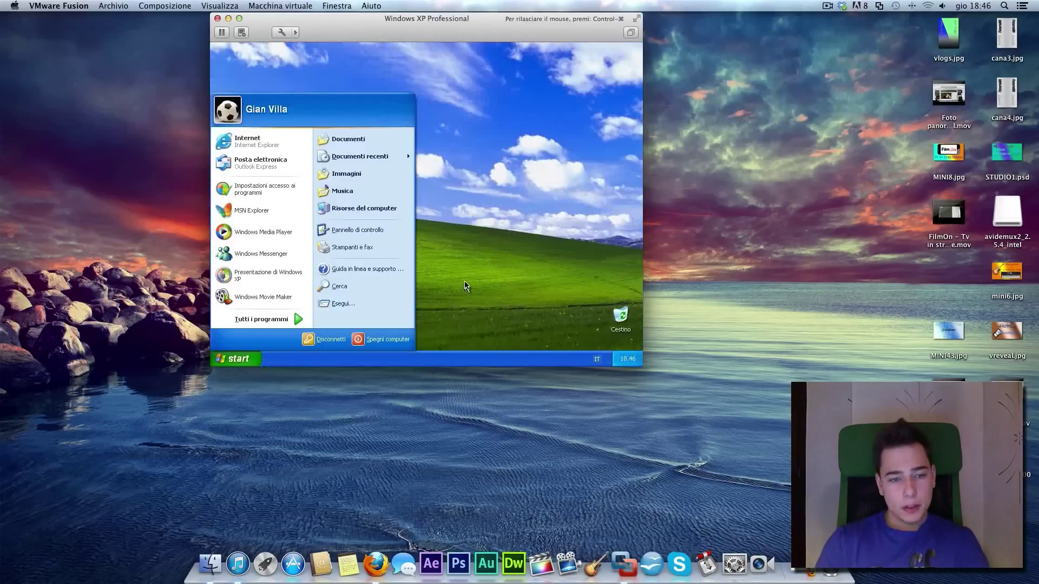
Clear the Start menu, desktop context menu and tour balloon from the new XP desktop
click(465, 286)
right_click(348, 216)
click(325, 213)
click(220, 374)
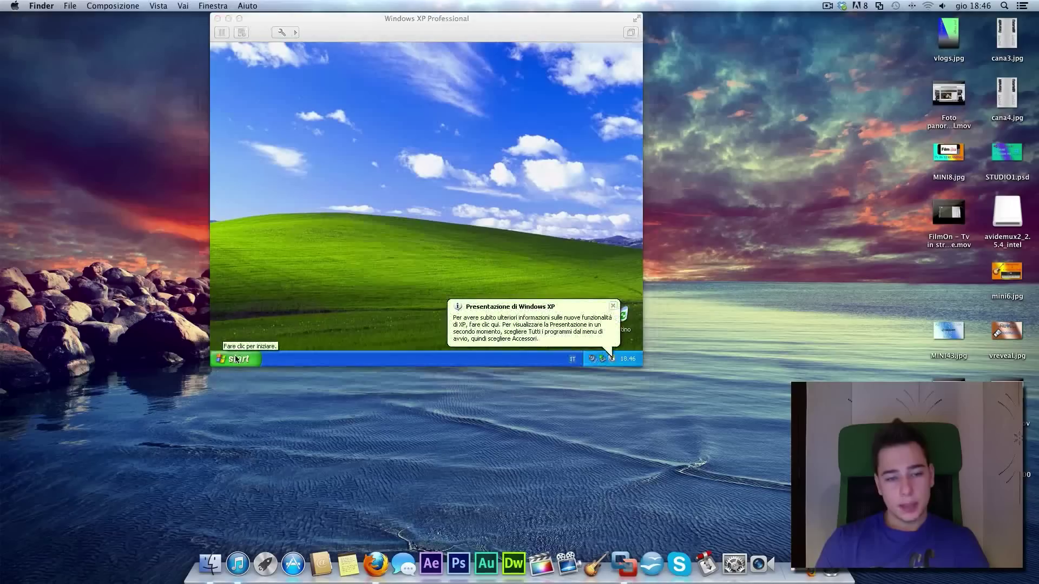
click(441, 254)
click(613, 306)
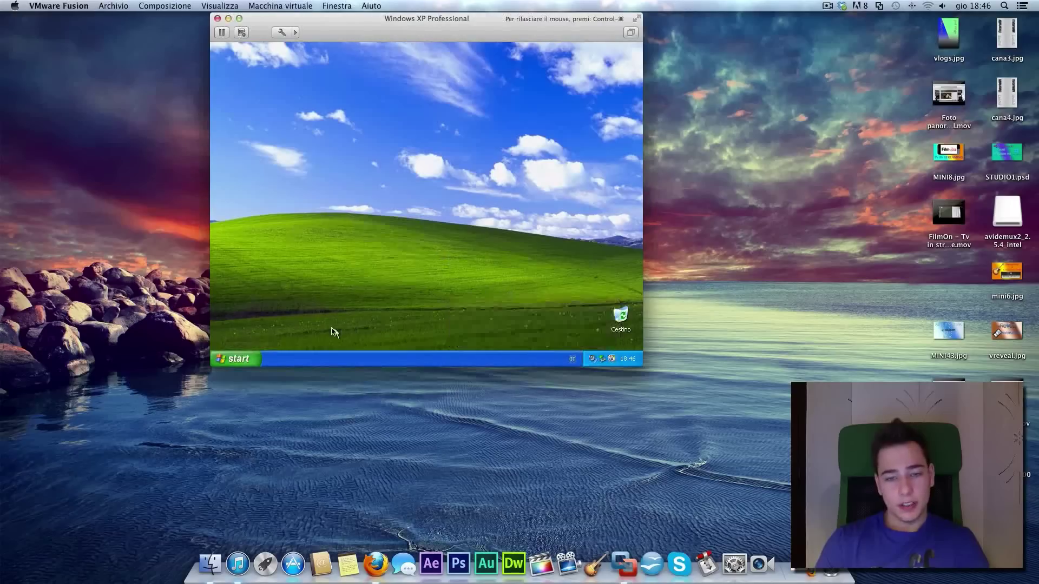
click(254, 352)
click(255, 353)
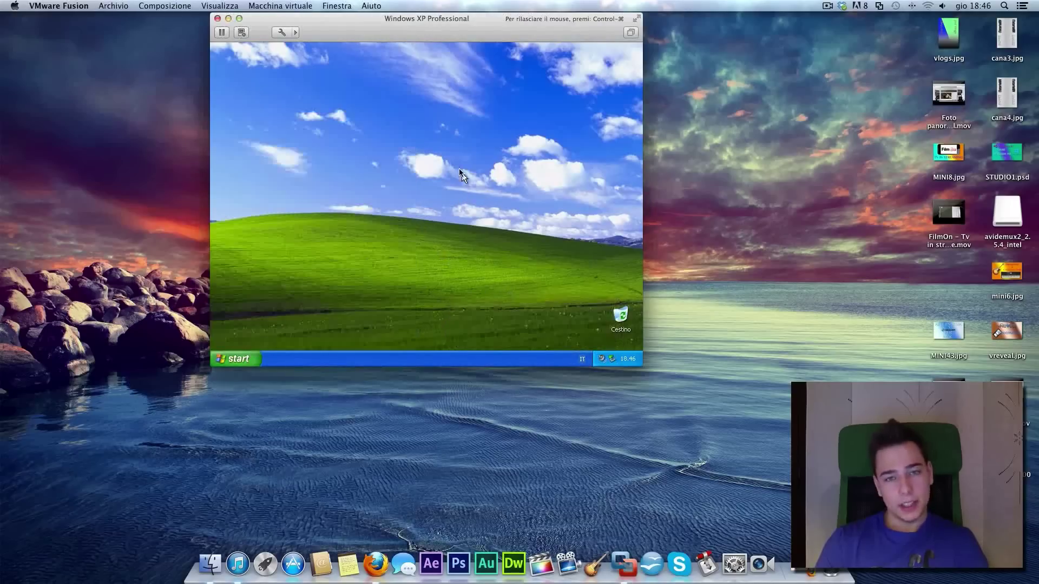
click(279, 6)
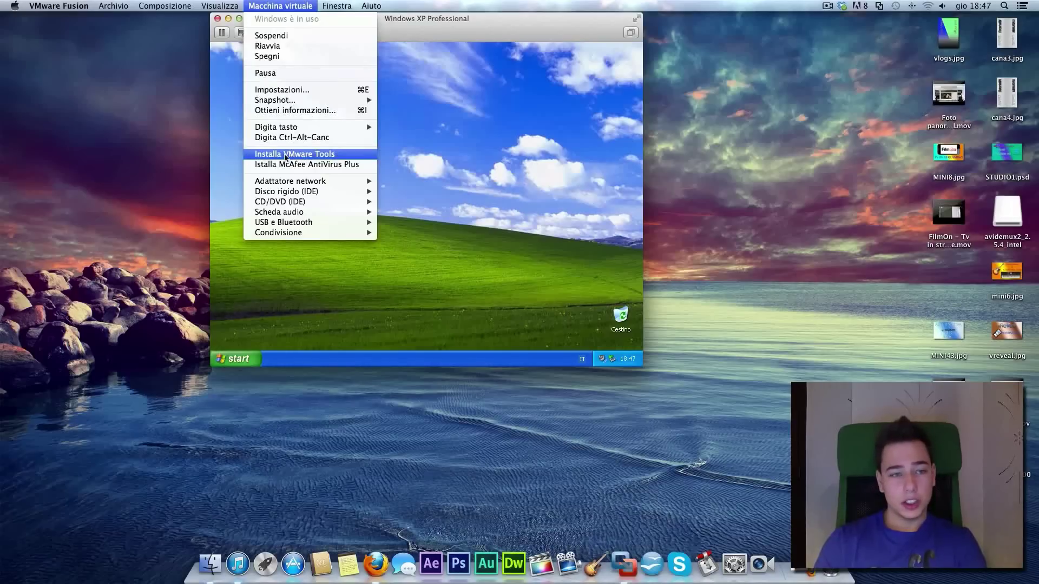
Choose Install VMware Tools and confirm connecting its installer disc to the XP guest
click(273, 155)
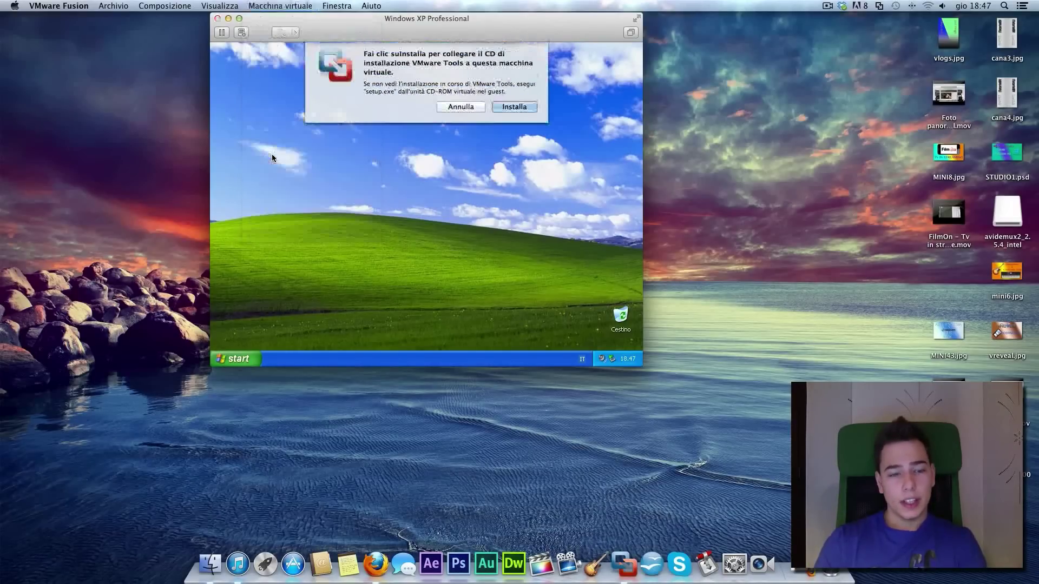
click(510, 107)
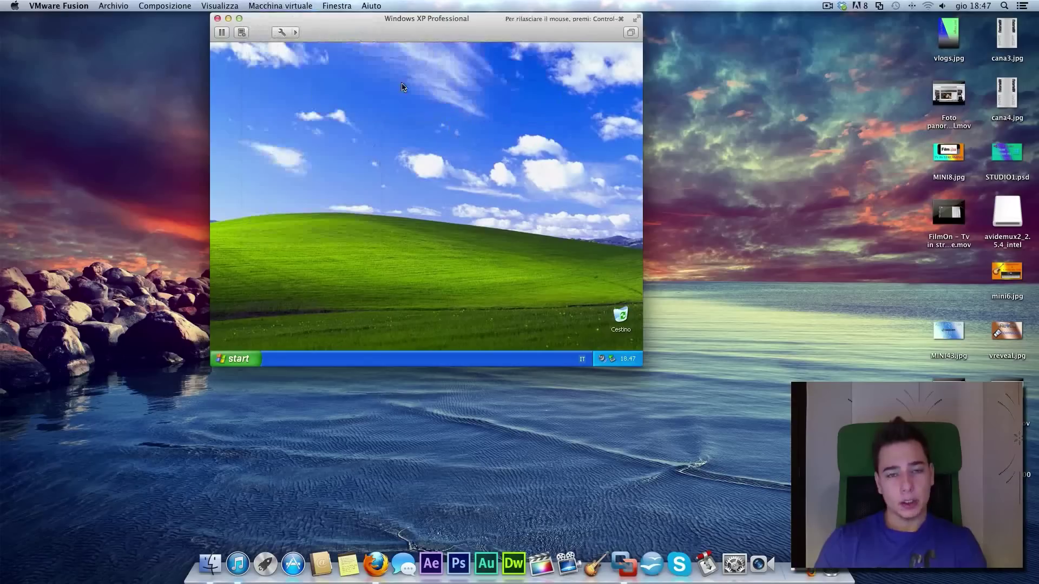
click(241, 355)
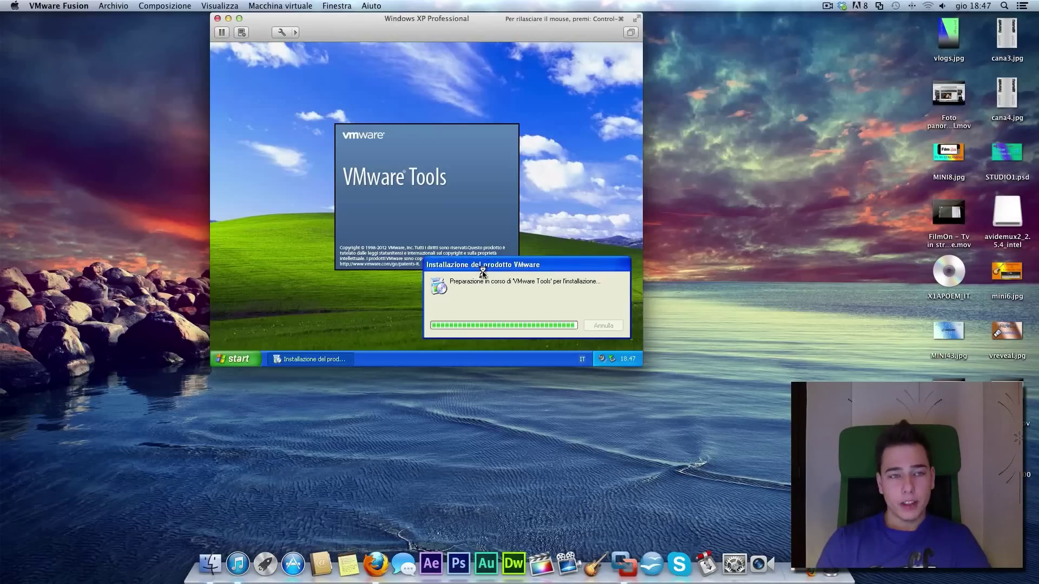
click(254, 6)
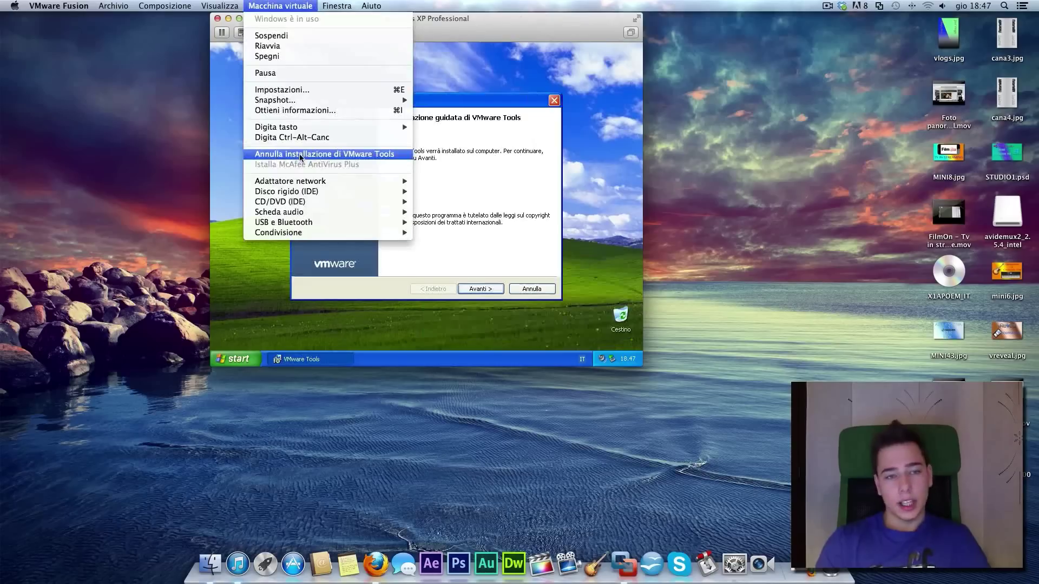
Run a Typical VMware Tools installation, finish it, and agree to restart Windows
click(420, 160)
click(476, 287)
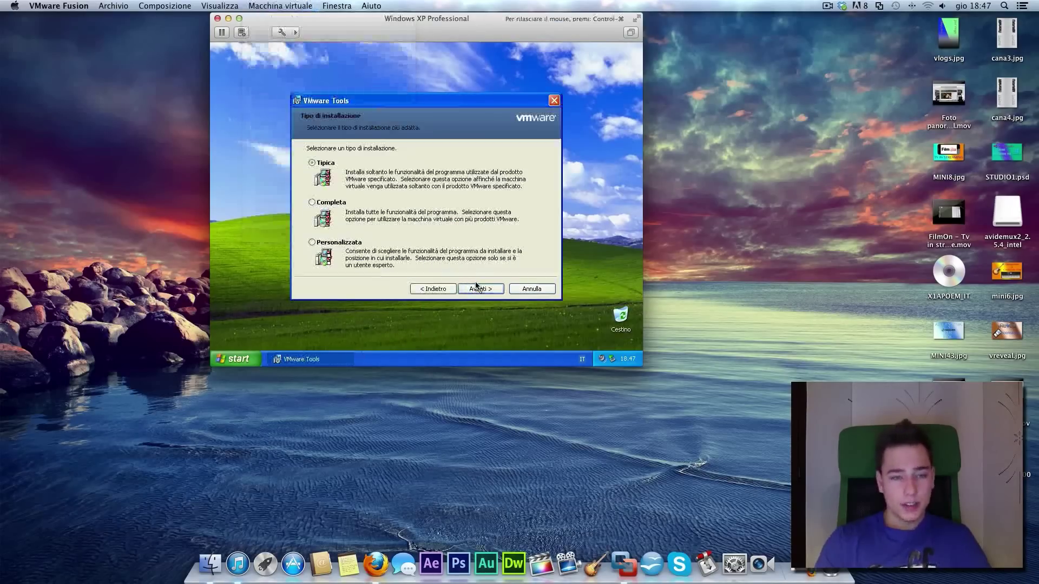
click(481, 289)
click(483, 288)
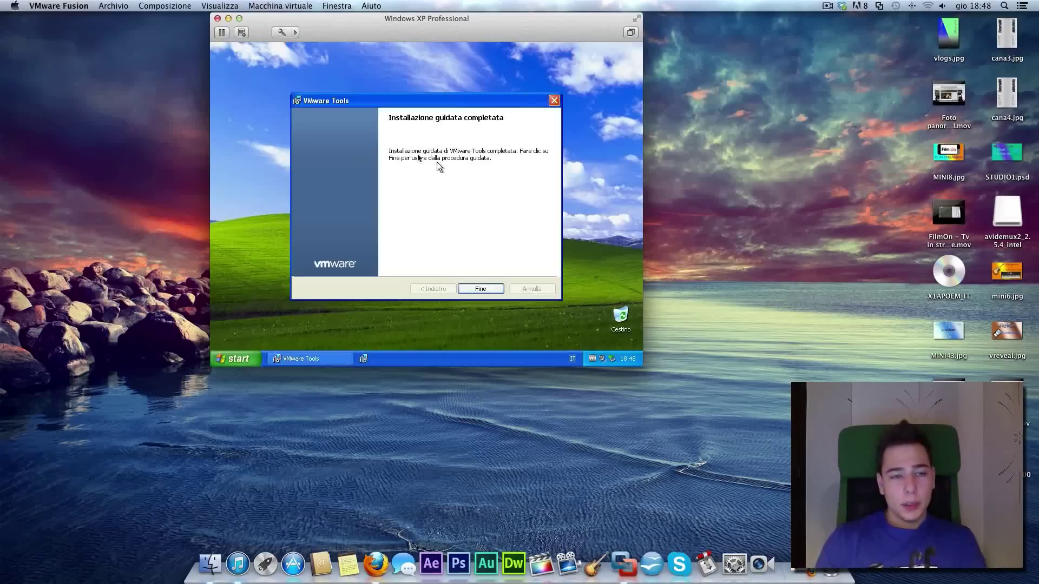
click(481, 289)
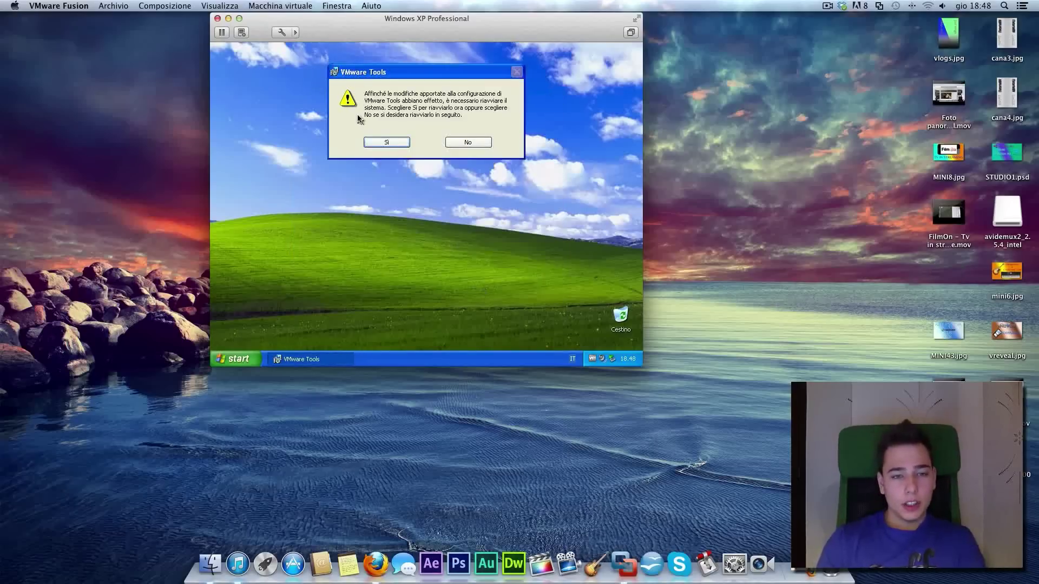
click(384, 142)
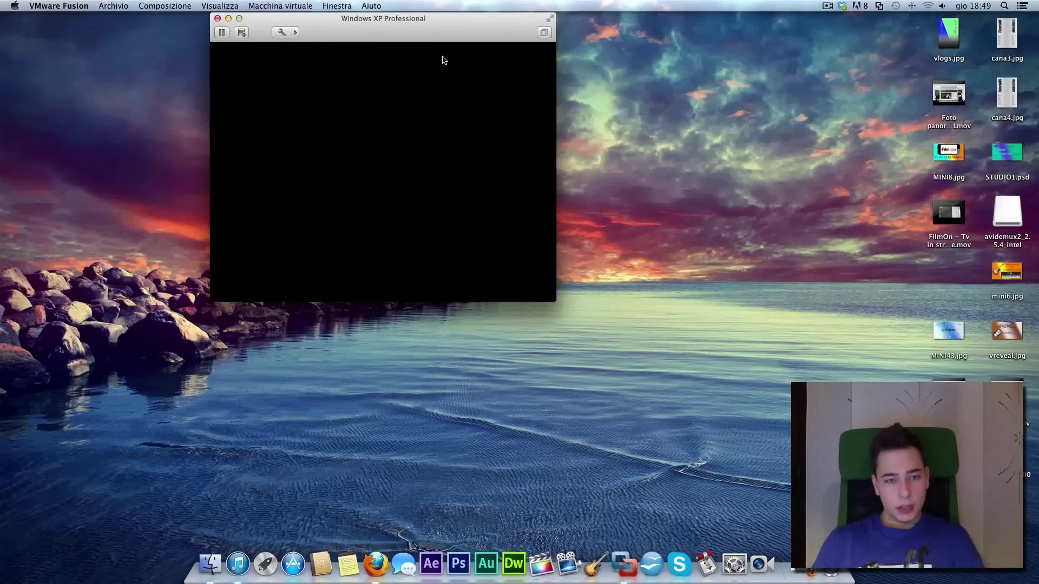
Switch the rebooted XP virtual machine to full-screen view
click(550, 18)
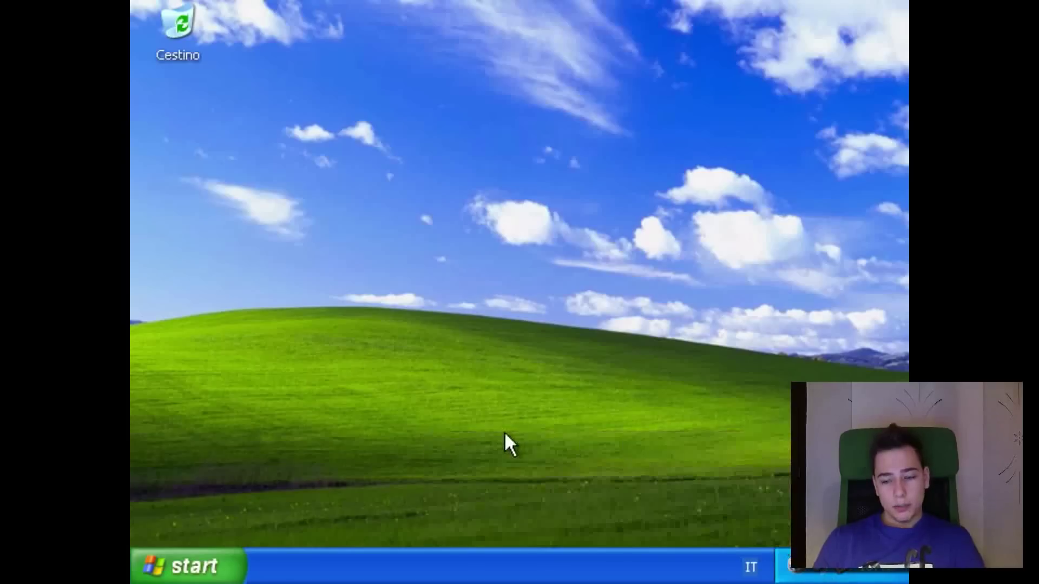
Open Display Properties' Settings page, turn off the antivirus notice, and close the dialog
right_click(401, 416)
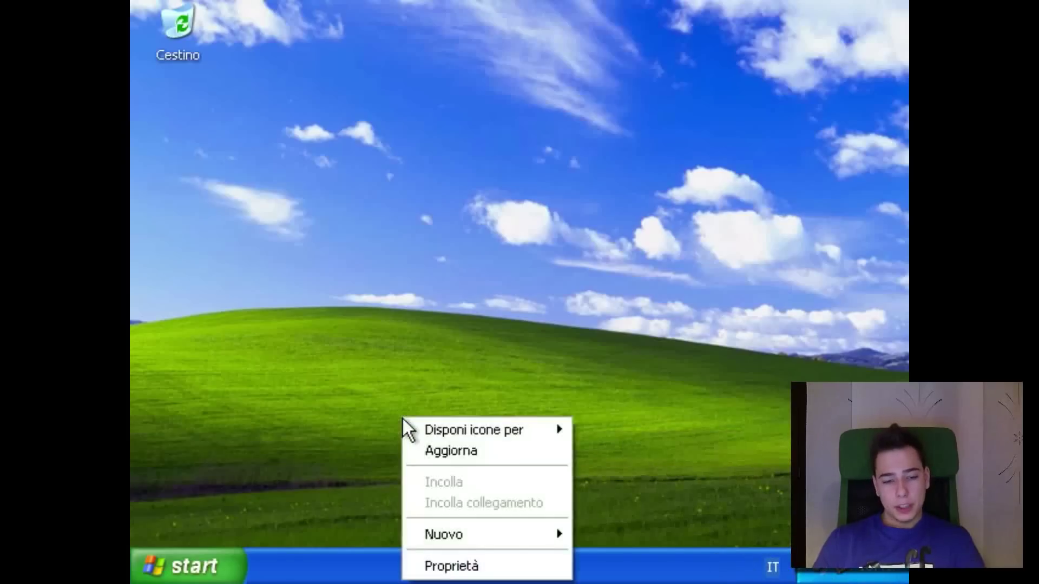
click(457, 562)
click(509, 59)
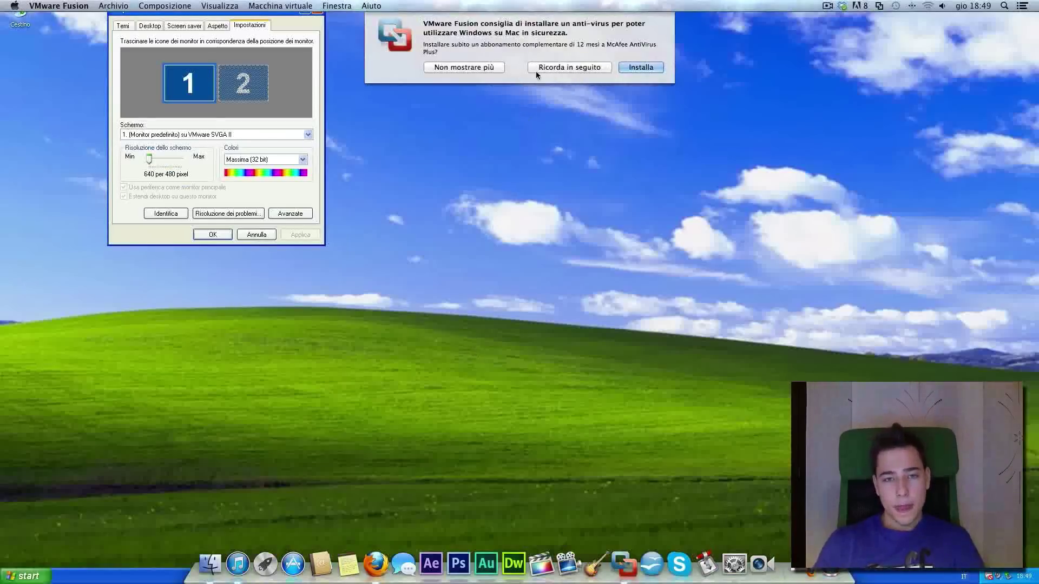
click(466, 68)
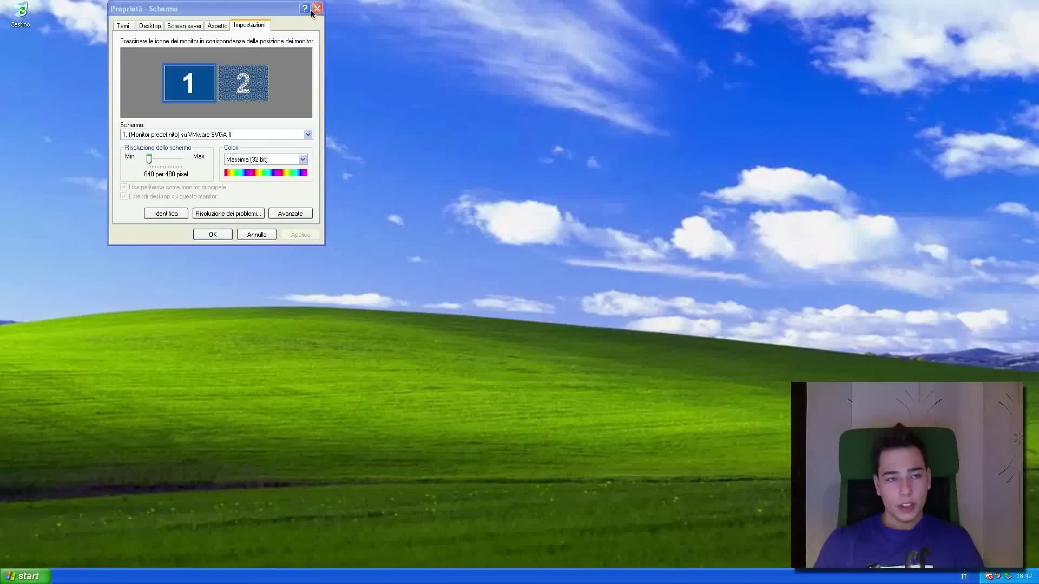
click(316, 9)
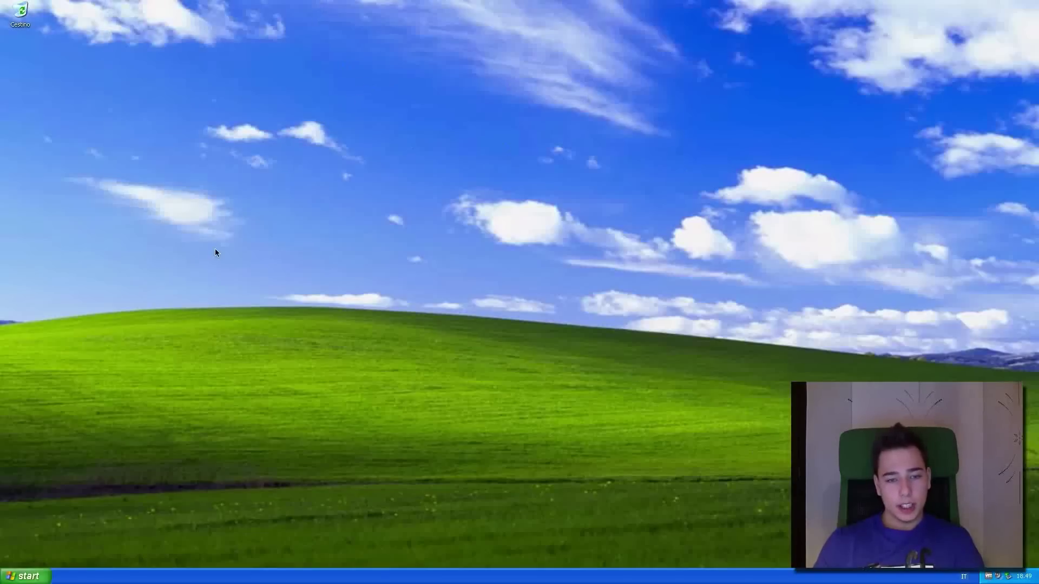
click(25, 576)
click(155, 361)
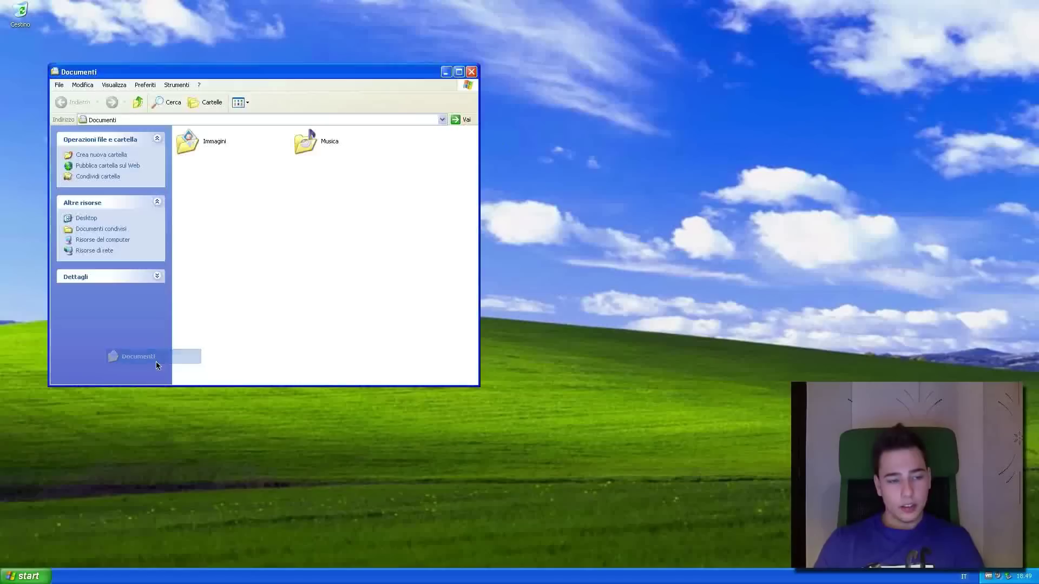
double_click(200, 141)
click(206, 103)
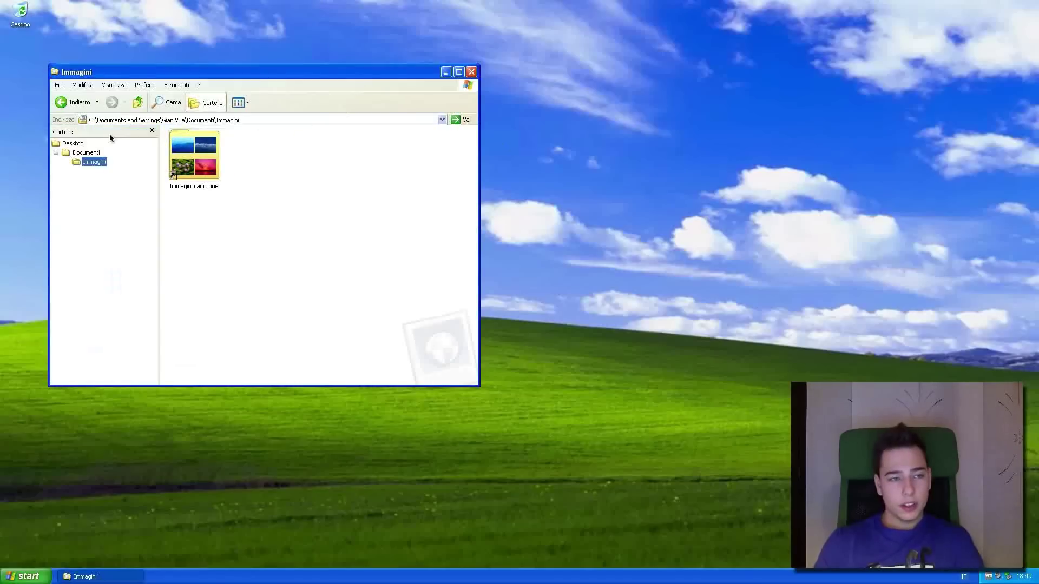
click(56, 153)
click(56, 152)
click(56, 152)
click(87, 162)
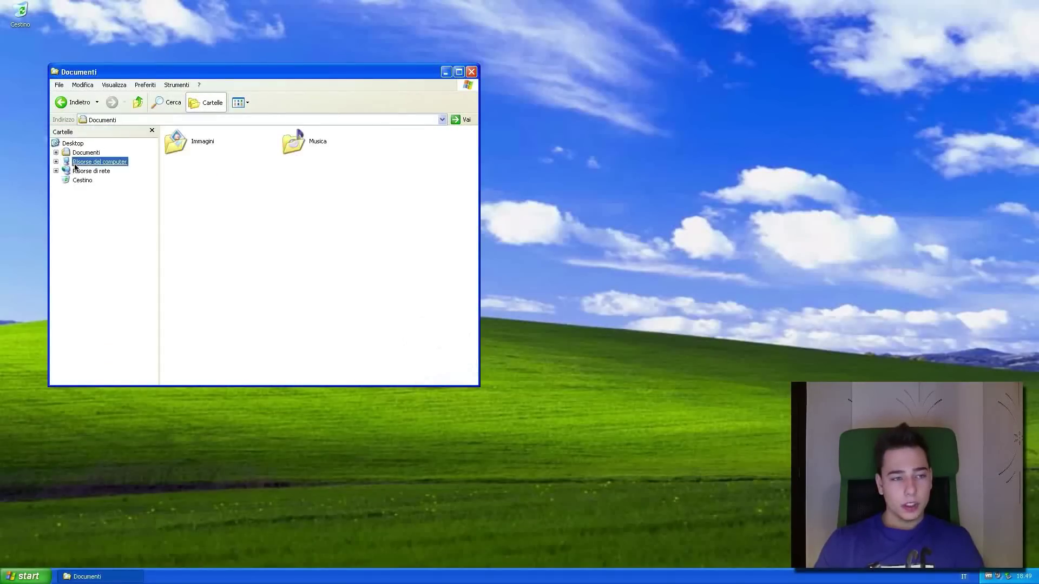
double_click(187, 209)
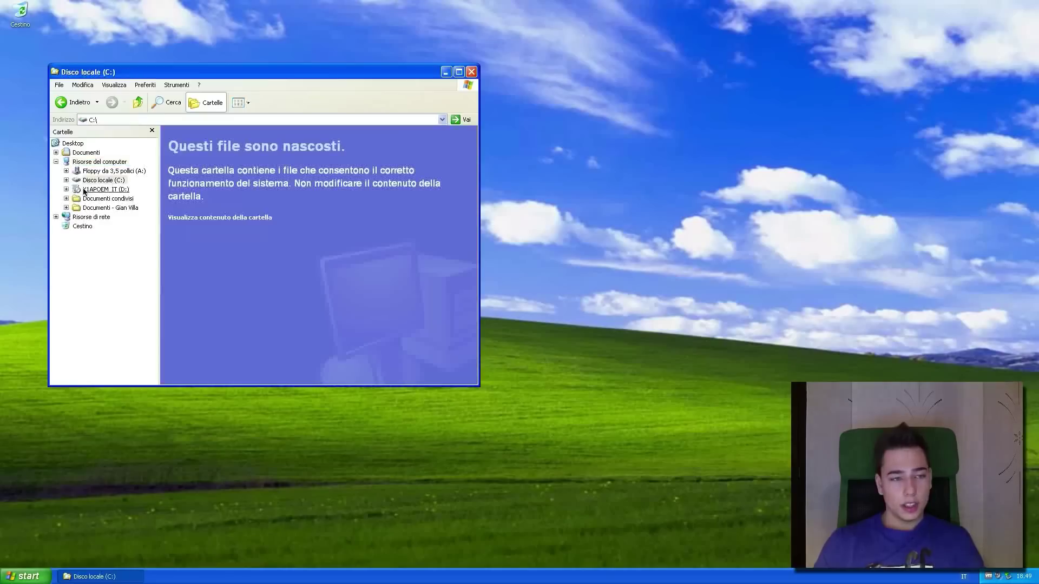
click(103, 199)
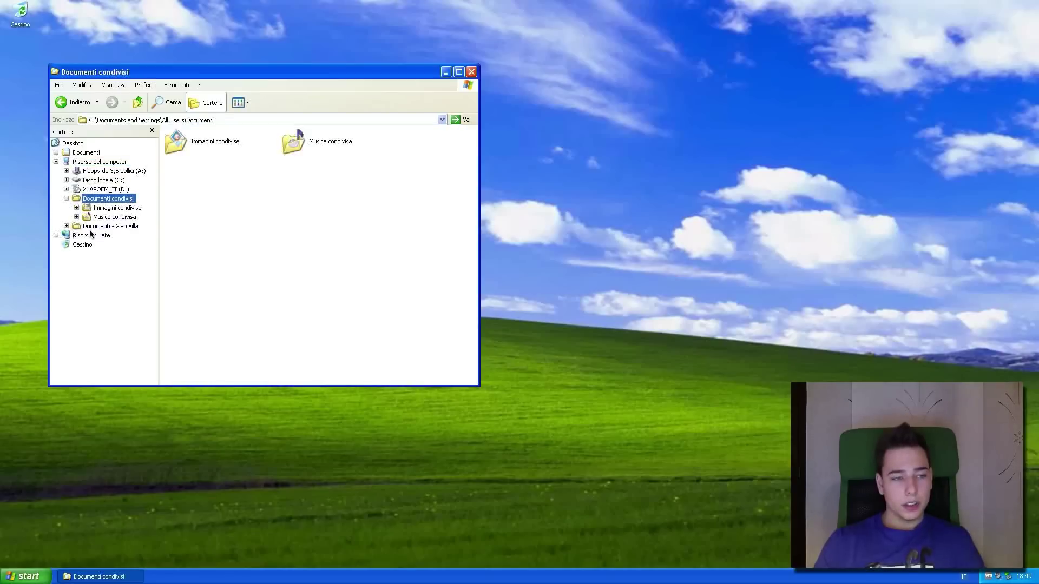
click(86, 235)
click(475, 71)
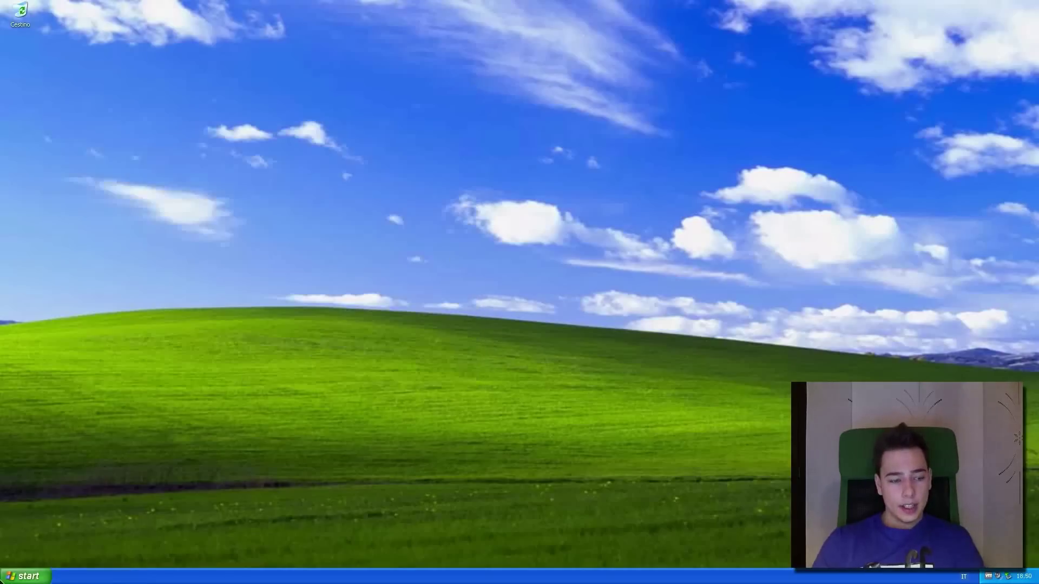
key(super)
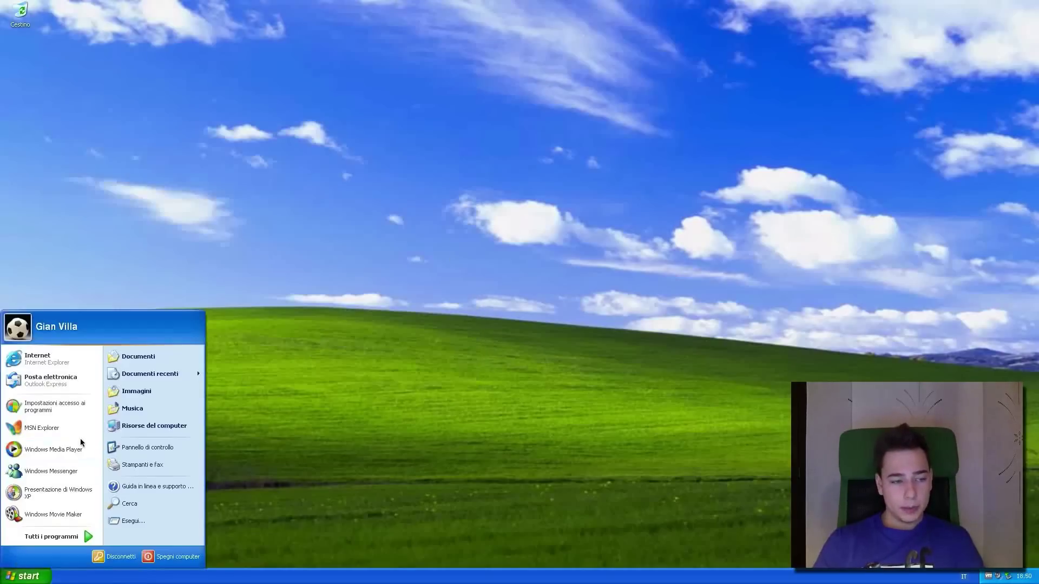
click(53, 513)
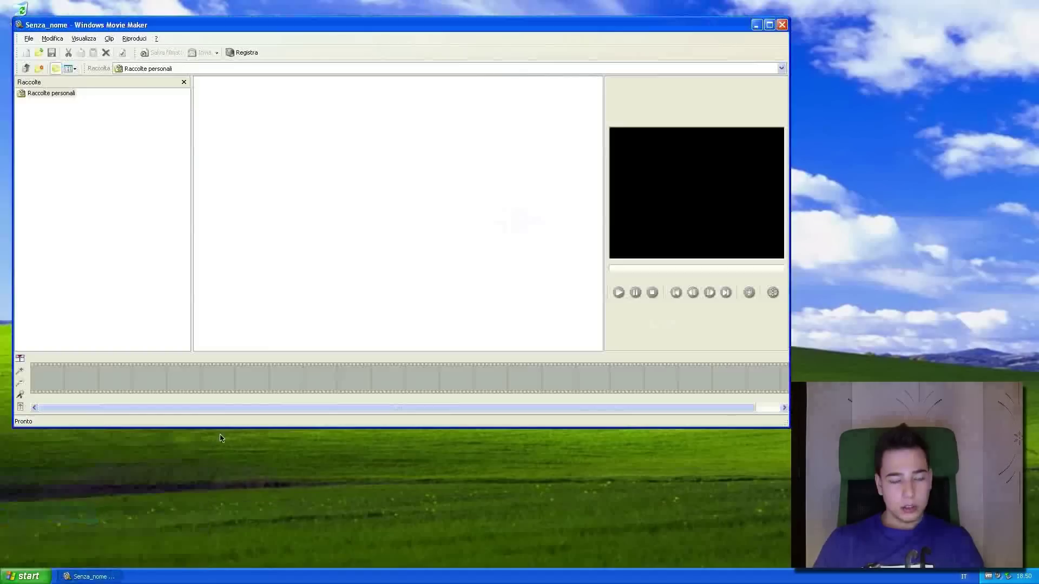
click(782, 24)
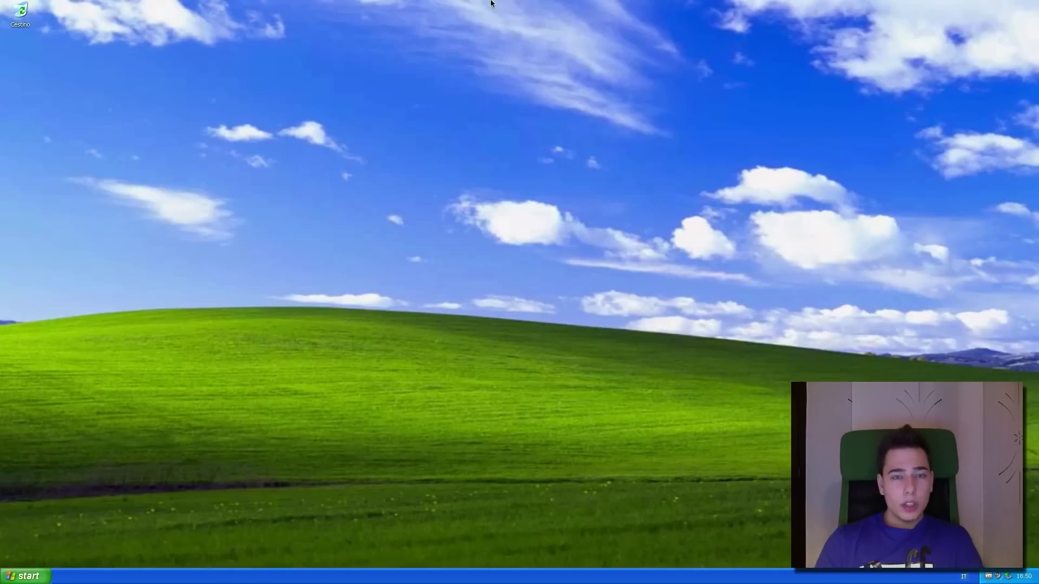
Choose View > Single Window from the Mac menu bar to exit full screen
mouse_move(521, 1)
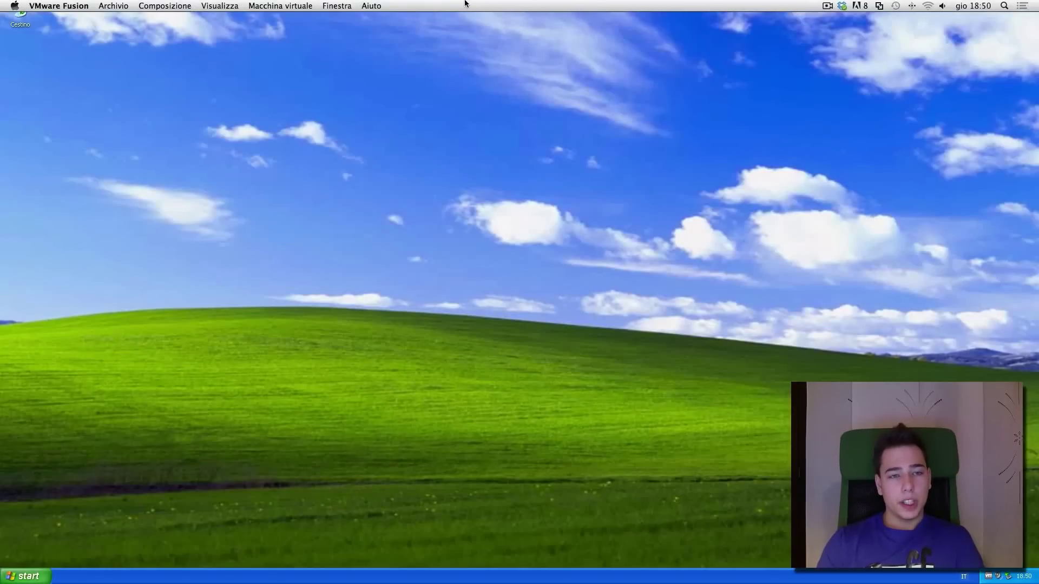
mouse_move(444, 3)
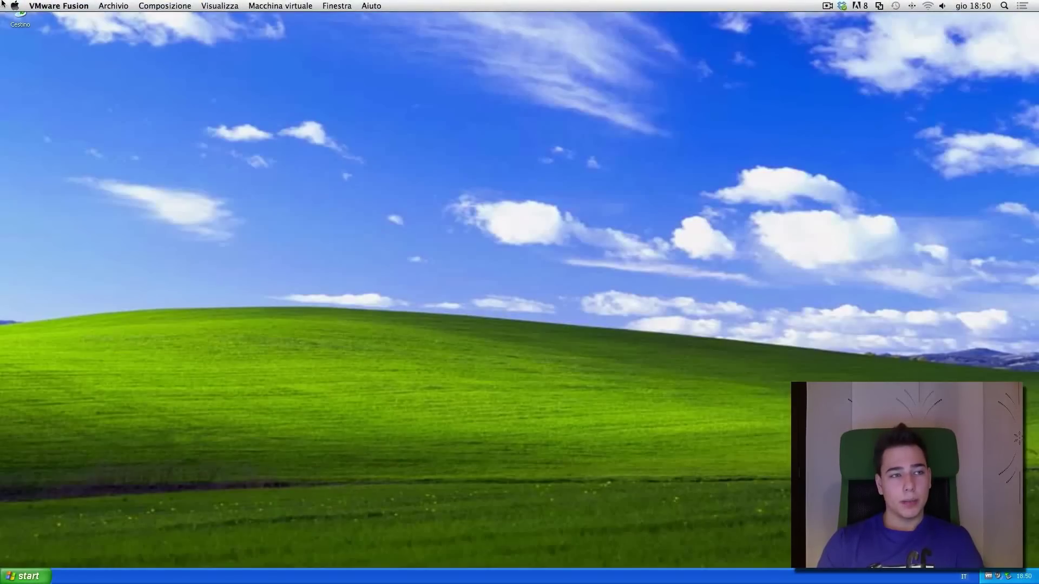
click(341, 5)
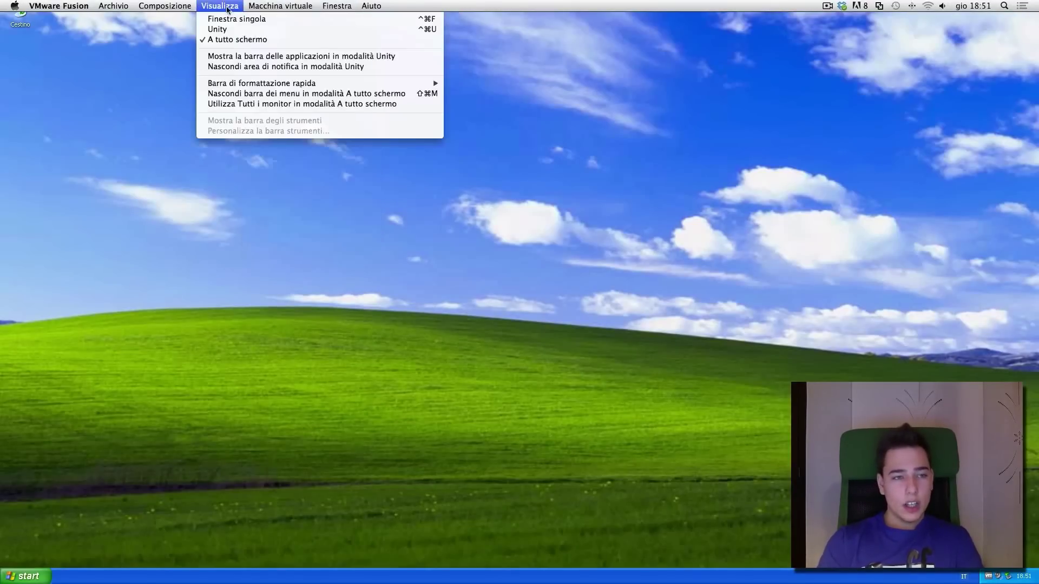
click(227, 19)
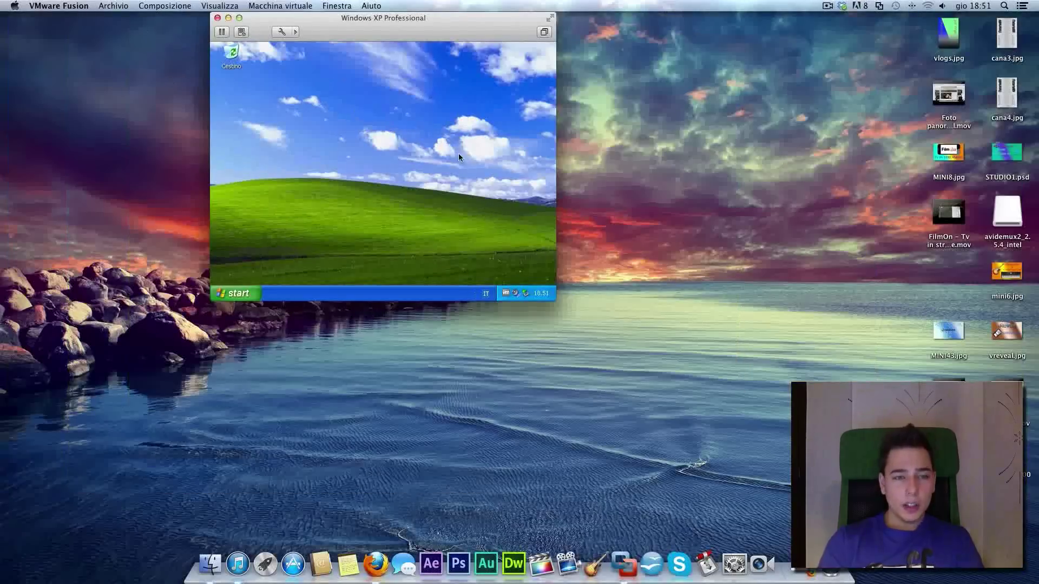
Enlarge the XP virtual machine window to about 1365x880 and glance at the Macchina virtuale menu
drag(552, 301, 948, 516)
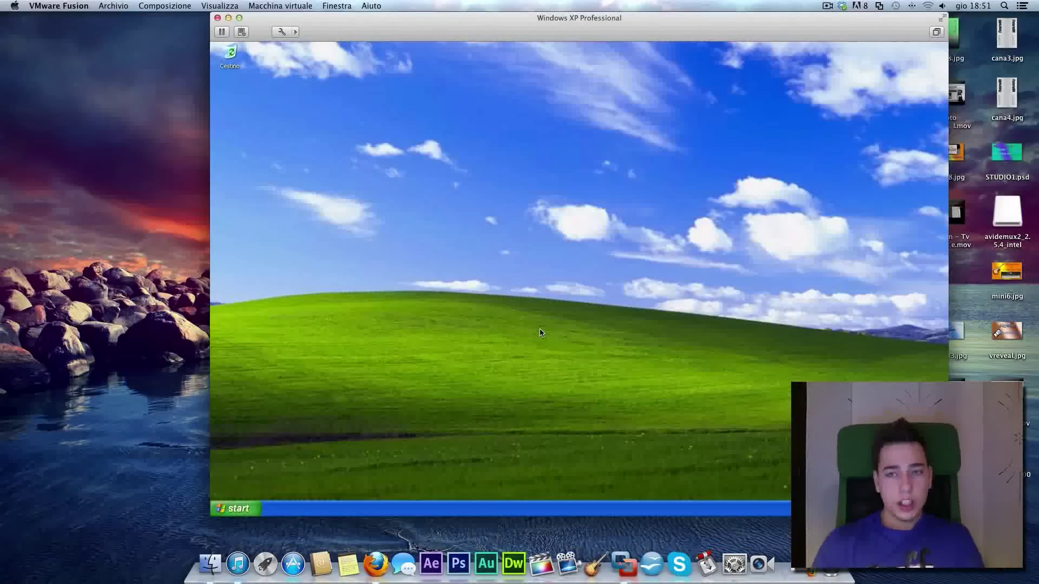
click(277, 5)
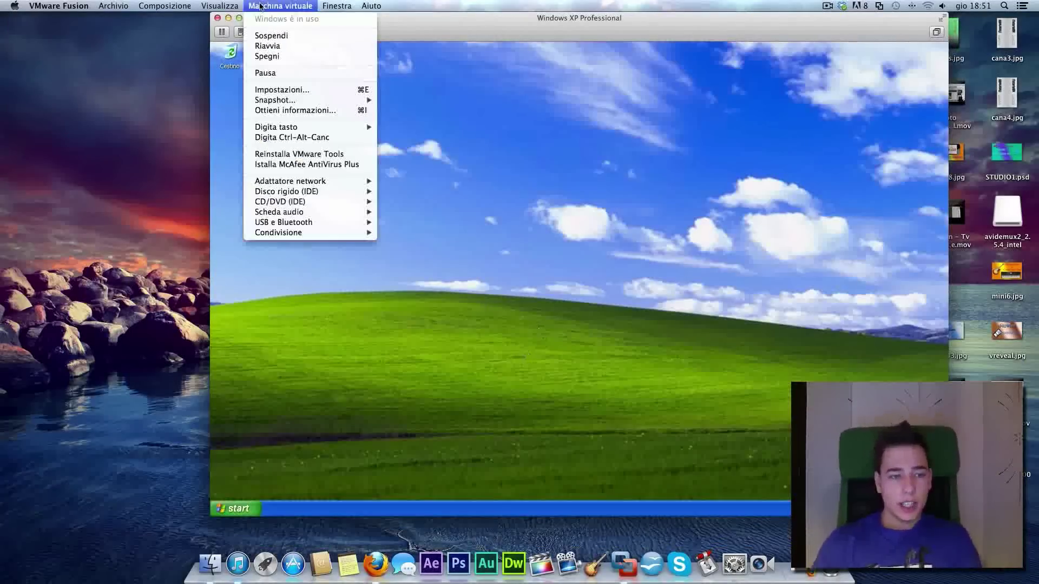
click(277, 4)
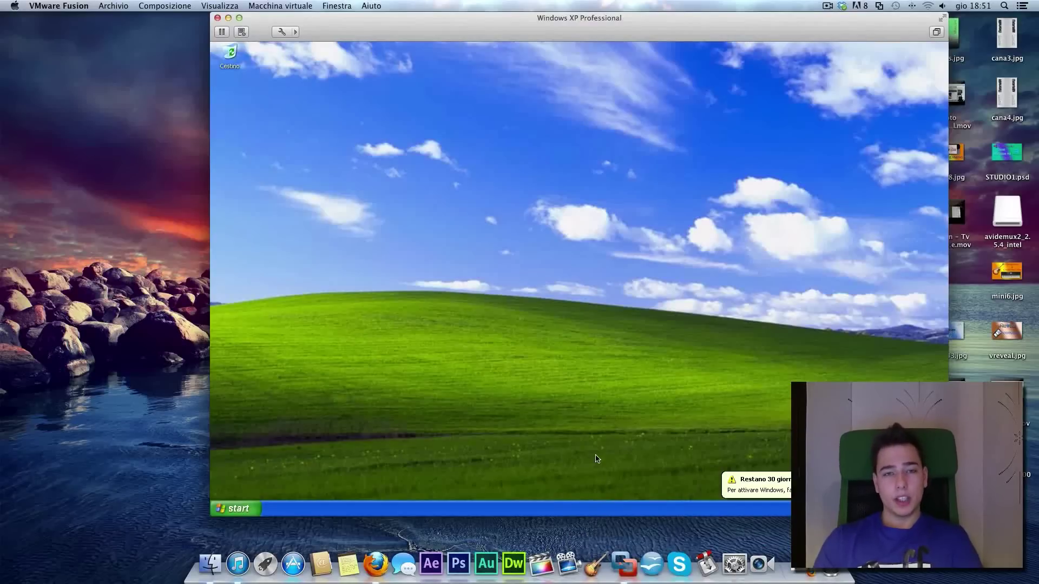
click(827, 5)
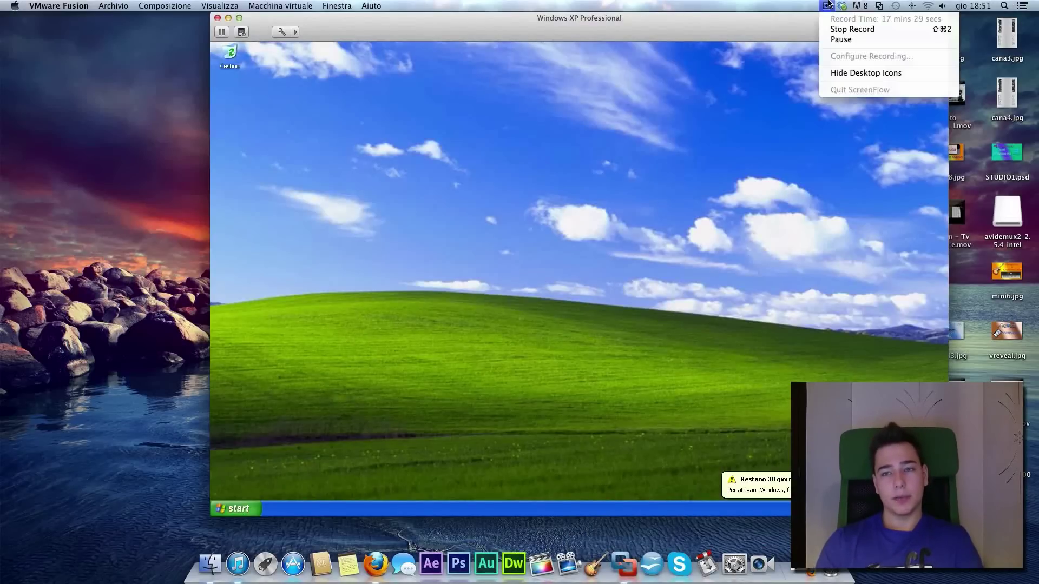